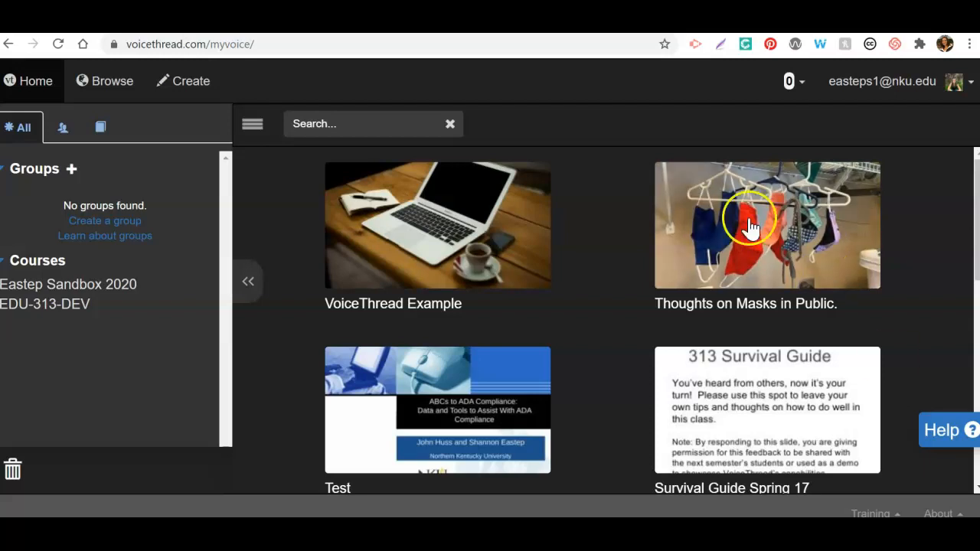
- Open the VoiceThread Example presentation and pause the comment playback on slide 1
{"action": "mouse_move", "coordinate": [415, 206]}
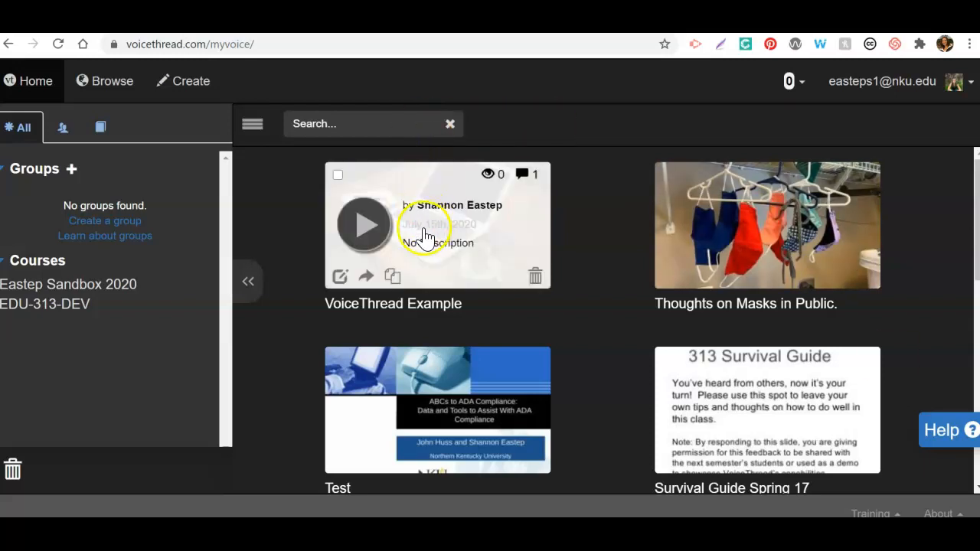
{"action": "left_click", "coordinate": [366, 222]}
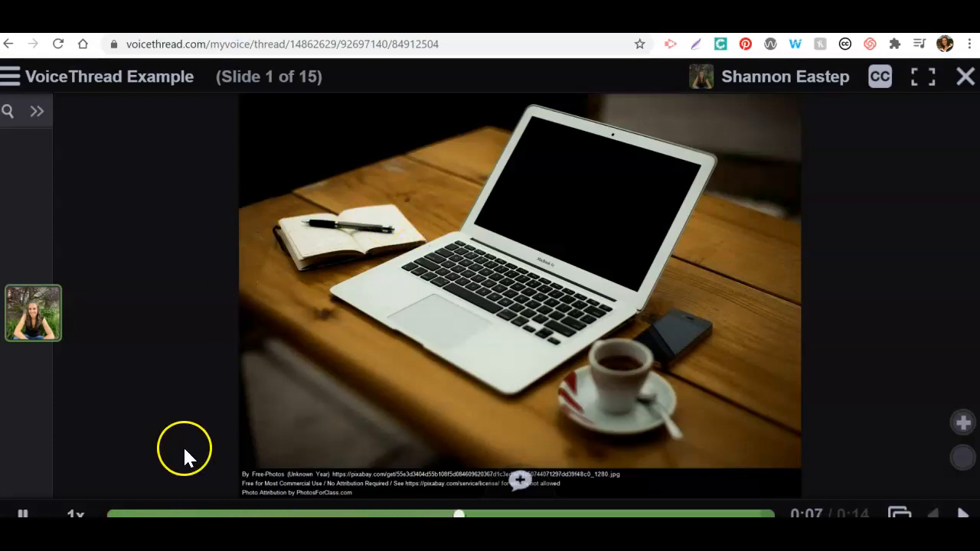
{"action": "left_click", "coordinate": [23, 513]}
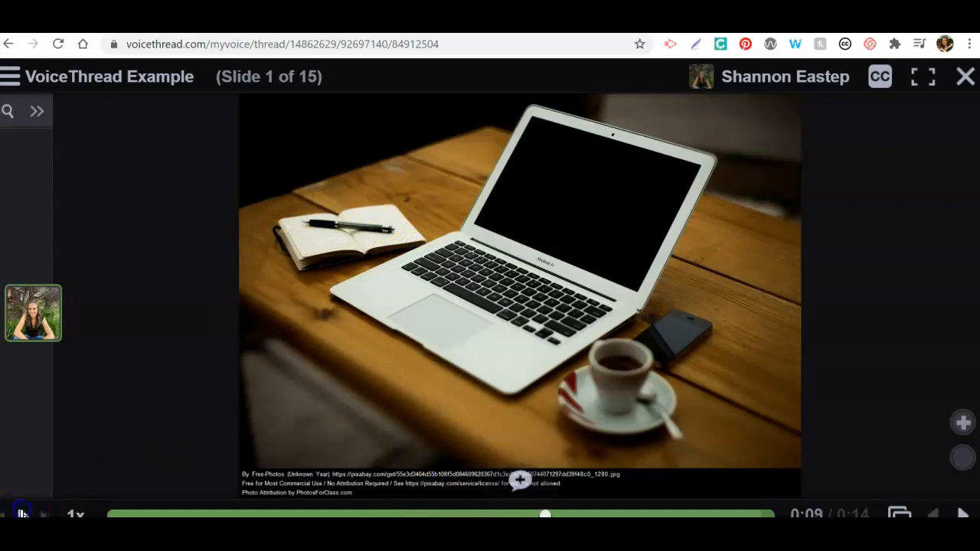
{"action": "mouse_move", "coordinate": [39, 280]}
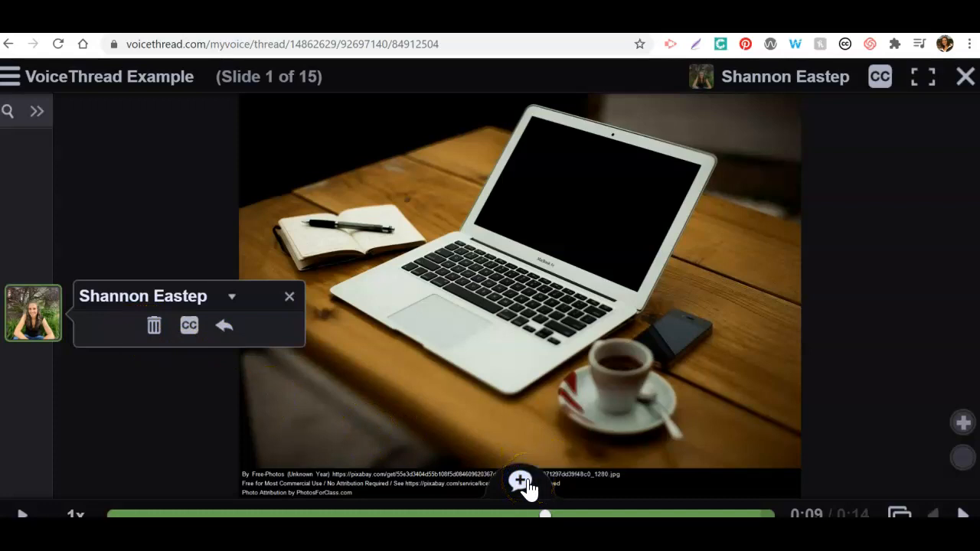
- Examine the comment types offered for slide 1, including text, phone and microphone
{"action": "left_click", "coordinate": [521, 484]}
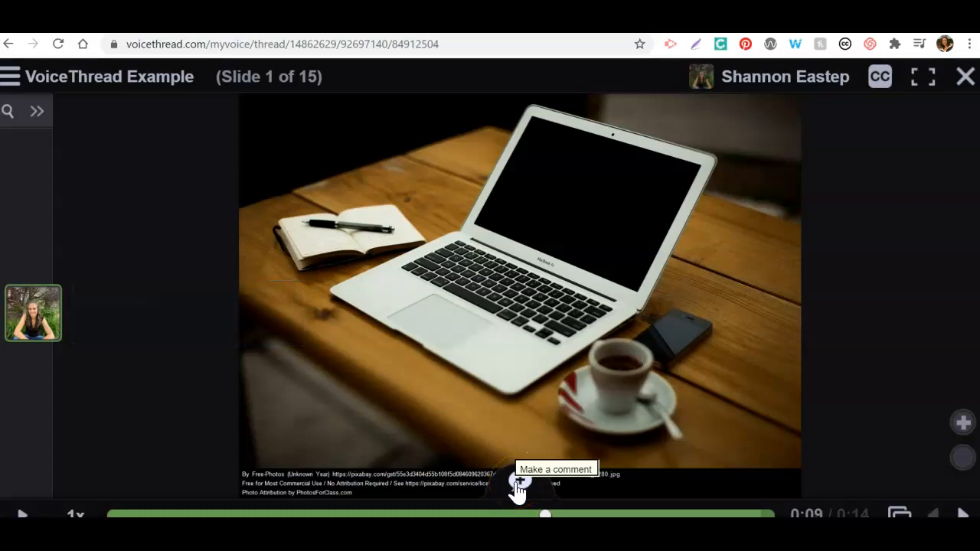
{"action": "left_click", "coordinate": [519, 484]}
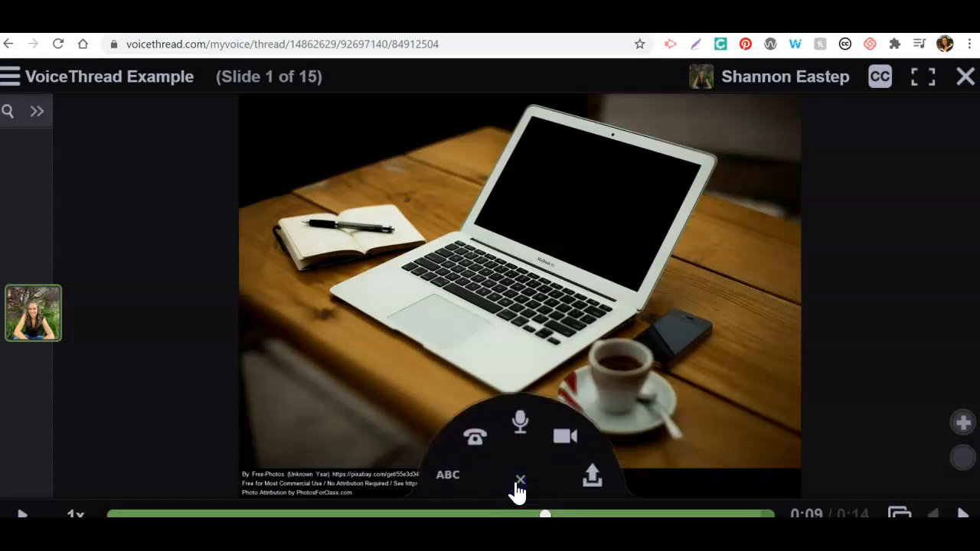
{"action": "left_click", "coordinate": [459, 482]}
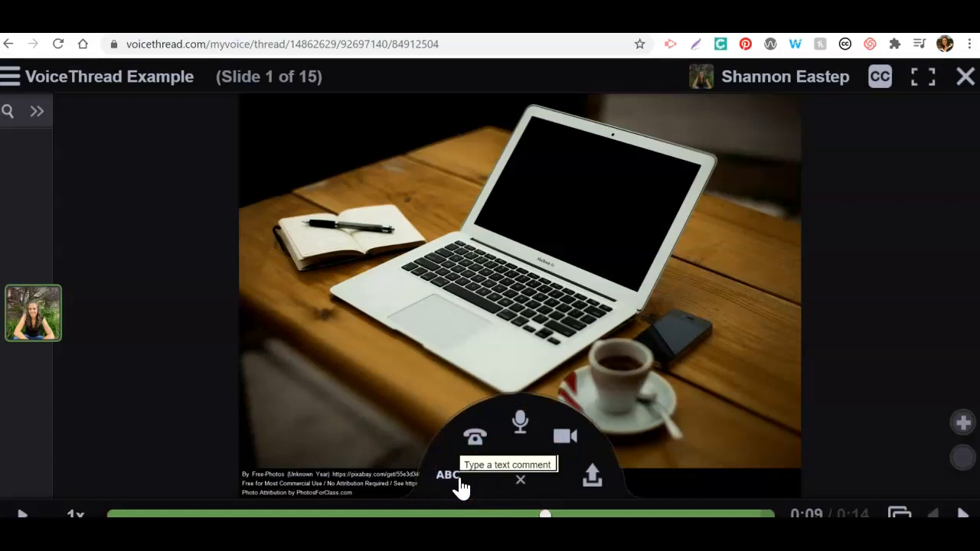
{"action": "left_click", "coordinate": [467, 449]}
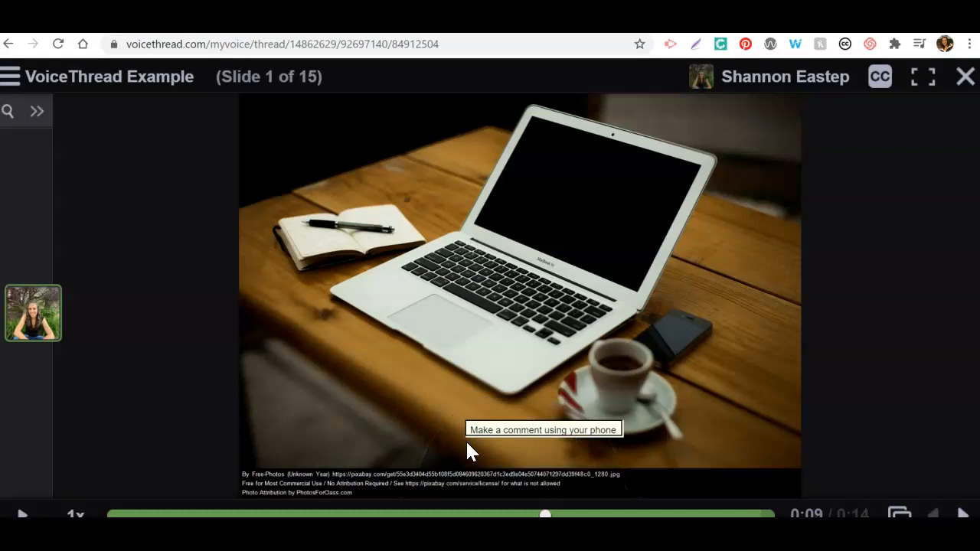
{"action": "left_click", "coordinate": [536, 494]}
{"action": "left_click", "coordinate": [521, 425]}
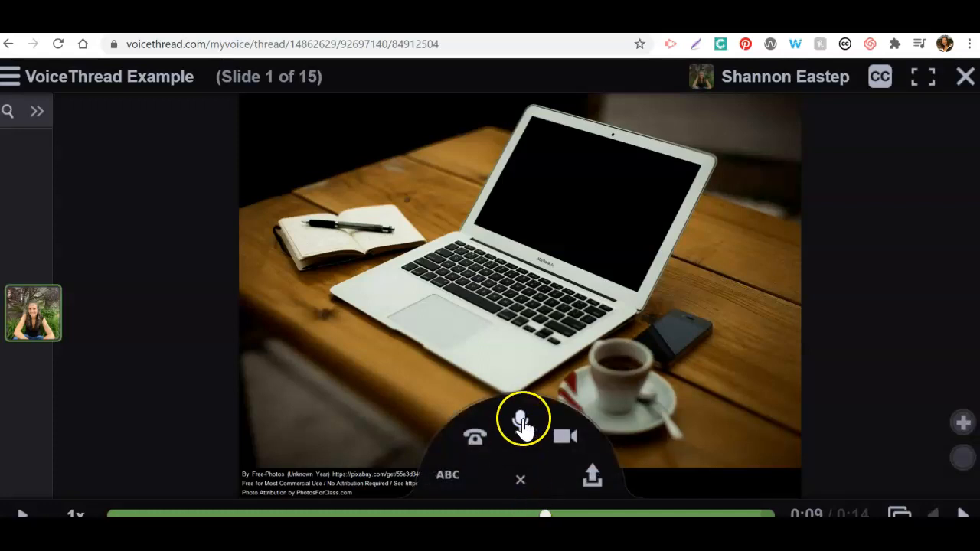
- Reply to the existing comment on slide 1 with the text "This is my reply comment." and view the saved reply
{"action": "left_click", "coordinate": [45, 312]}
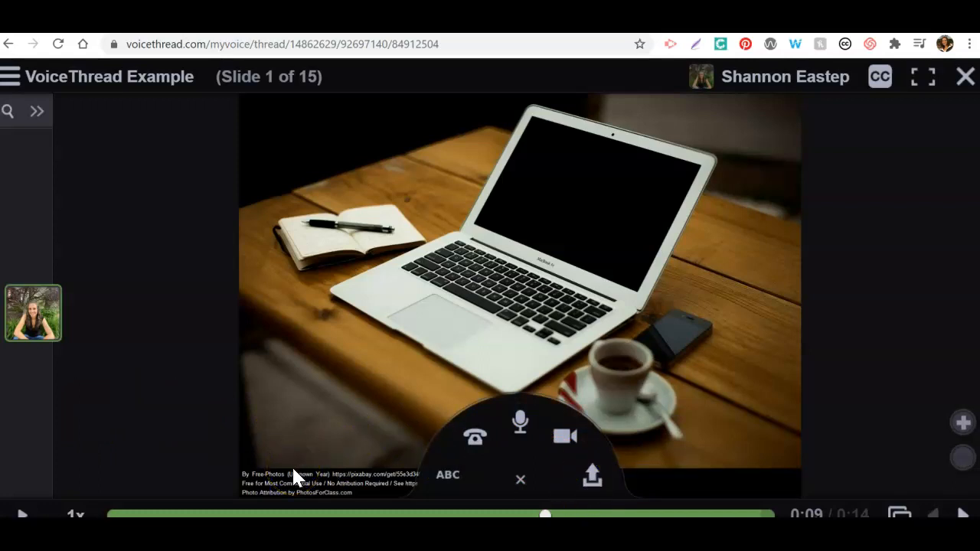
{"action": "left_click", "coordinate": [61, 325]}
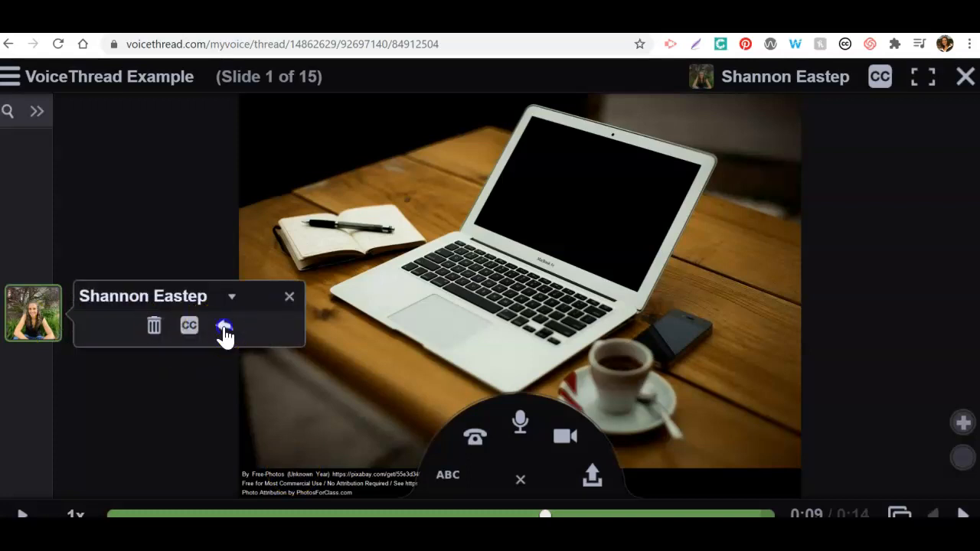
{"action": "left_click", "coordinate": [223, 326]}
{"action": "mouse_move", "coordinate": [26, 277]}
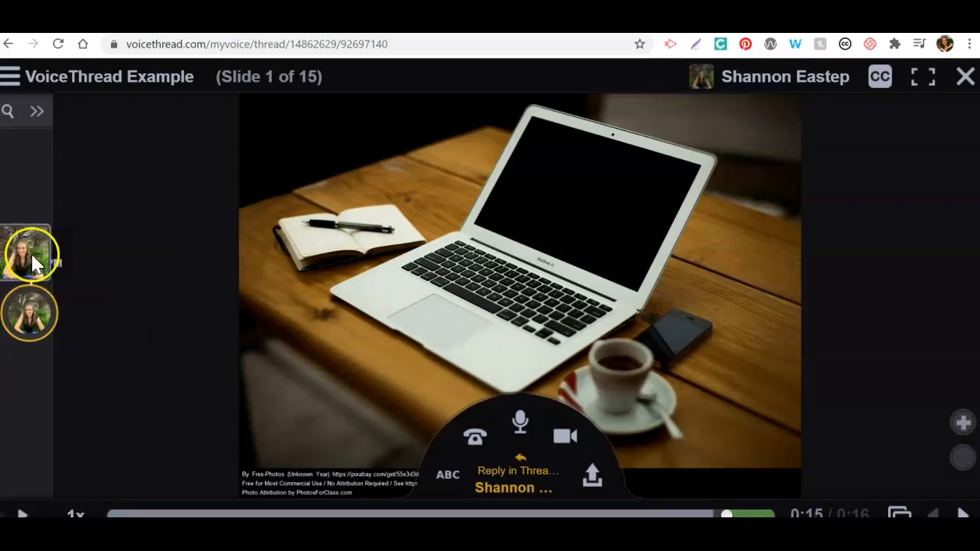
{"action": "left_click", "coordinate": [449, 476]}
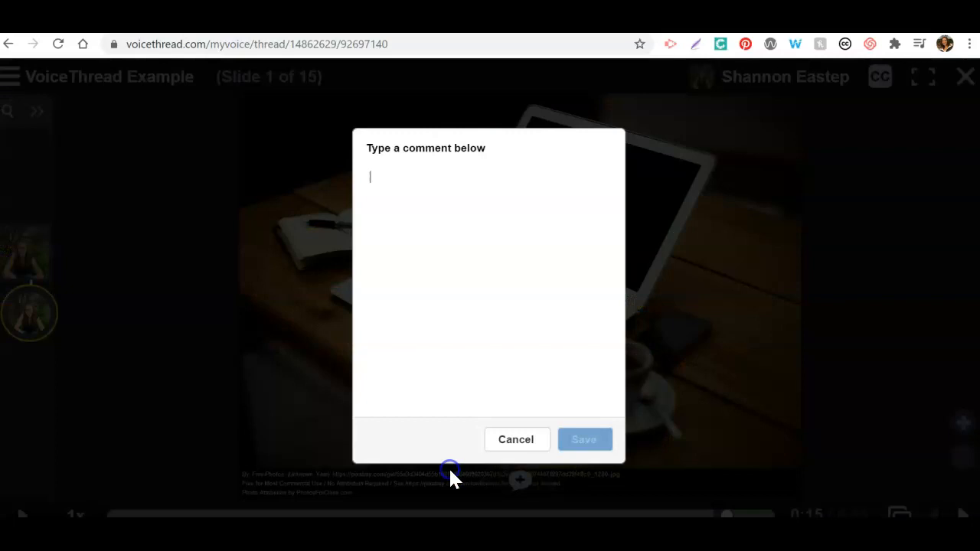
{"action": "type", "text": "Thi"}
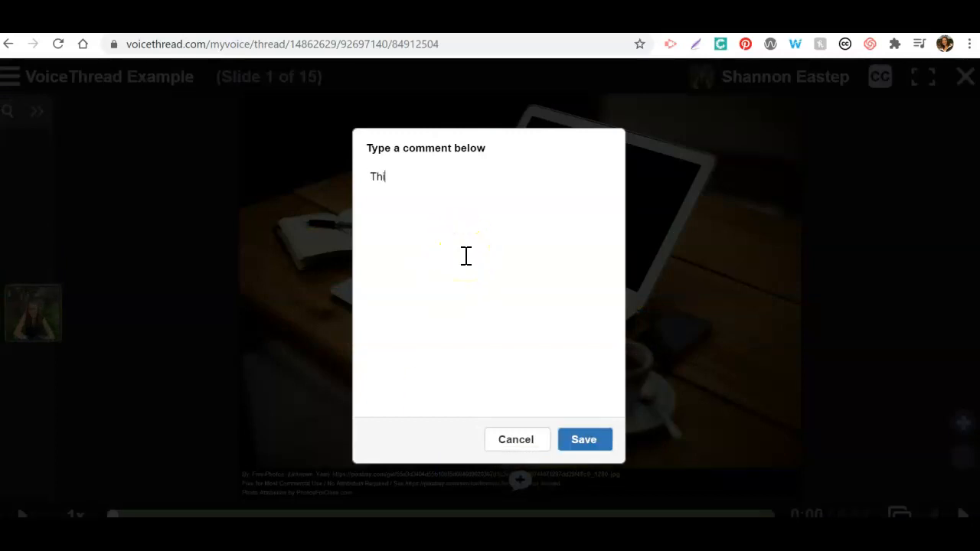
{"action": "type", "text": "s is my reply comment."}
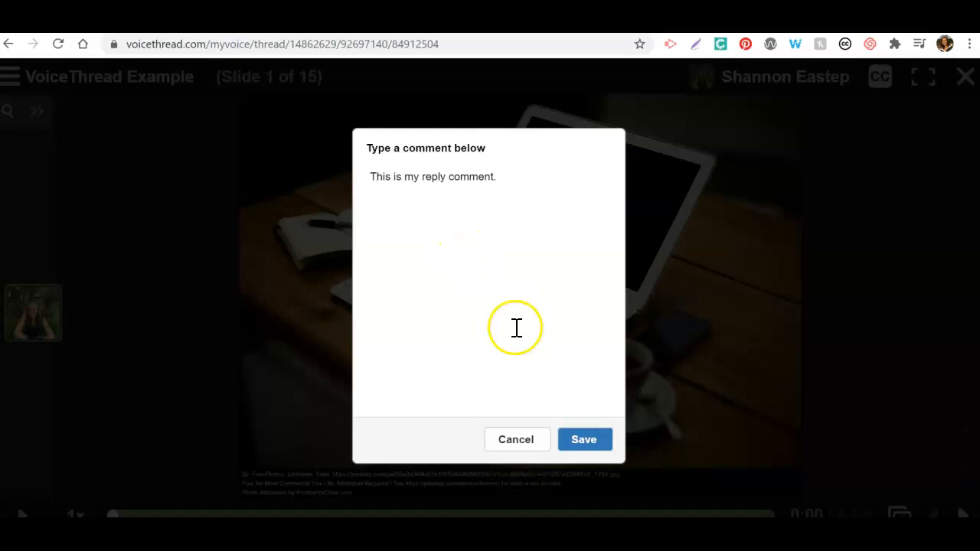
{"action": "left_click", "coordinate": [587, 441]}
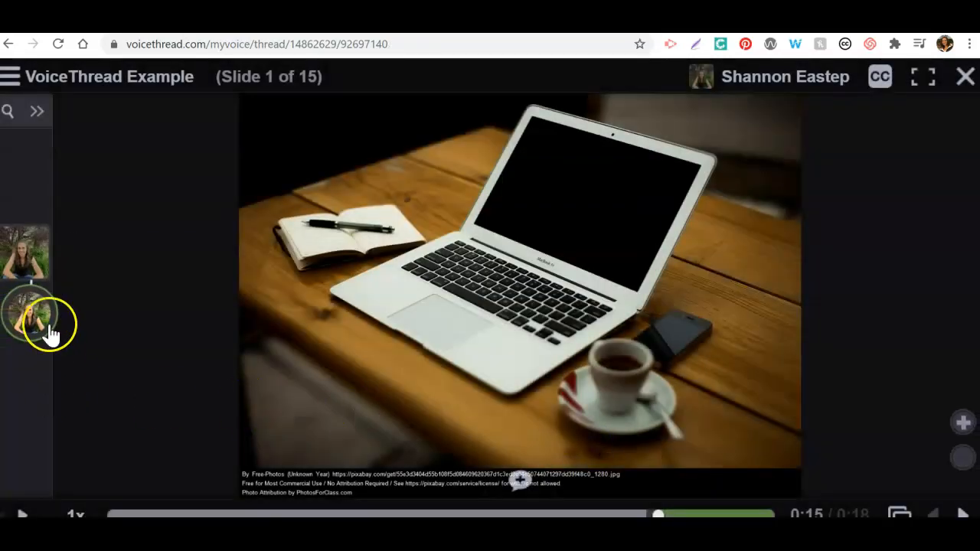
{"action": "left_click", "coordinate": [41, 317]}
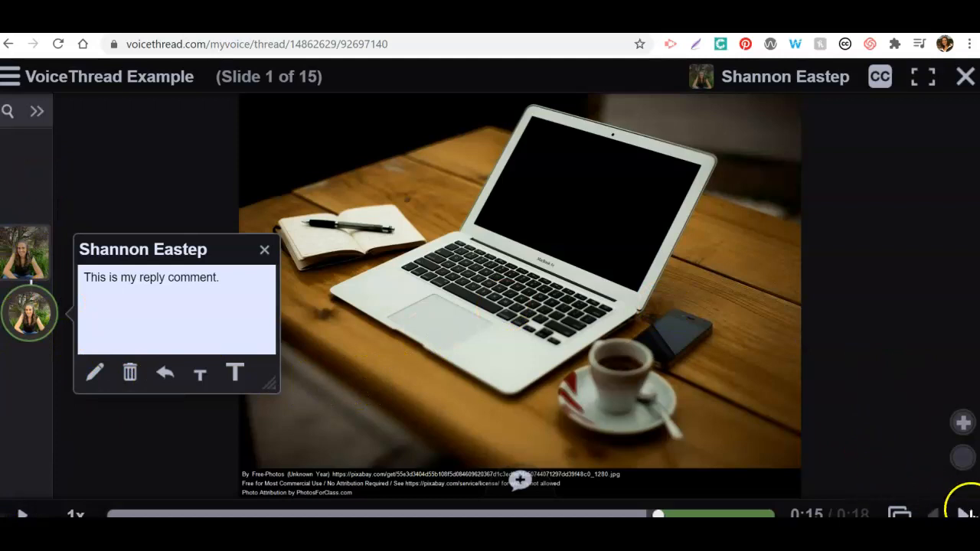
- Advance to slide 2 and play a few seconds of its video before pausing it
{"action": "left_click", "coordinate": [962, 514]}
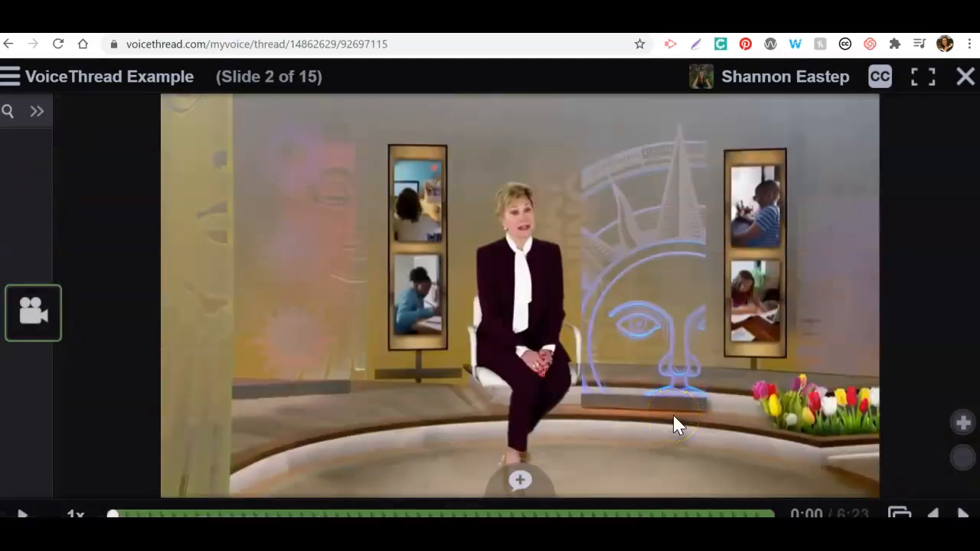
{"action": "left_click", "coordinate": [461, 281]}
{"action": "left_click", "coordinate": [22, 515]}
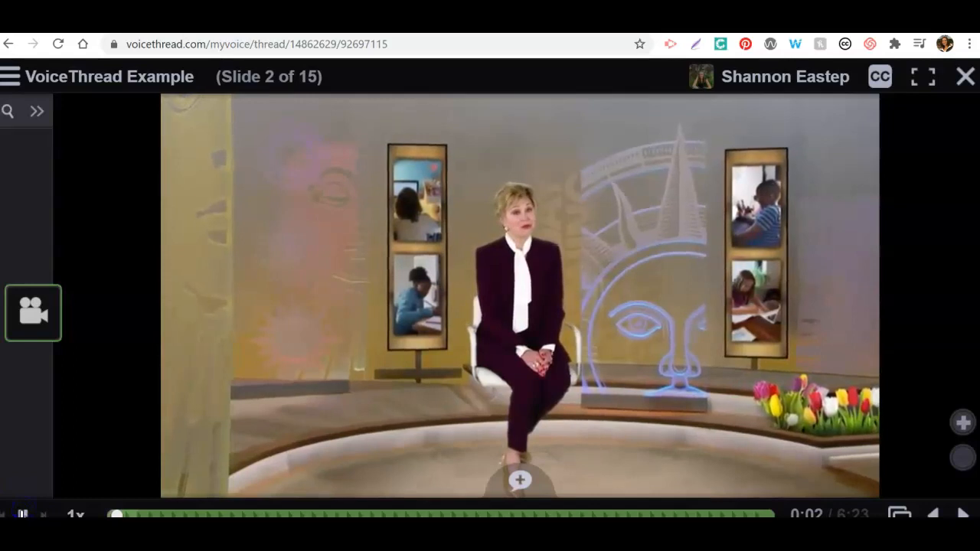
{"action": "left_click", "coordinate": [21, 514]}
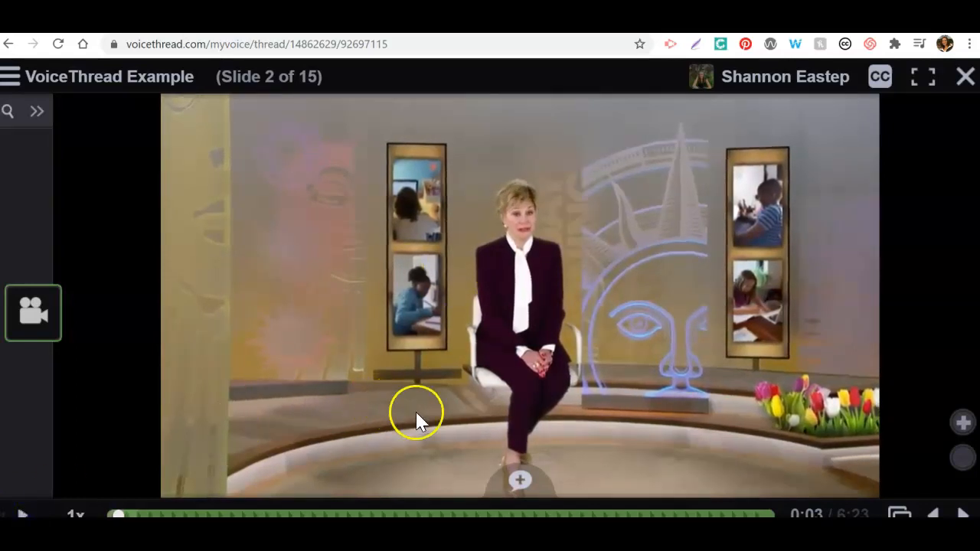
- Start a text comment near the beginning of the slide 2 video and stop the scrubber hint from showing again
{"action": "left_click", "coordinate": [521, 482]}
{"action": "left_click", "coordinate": [458, 468]}
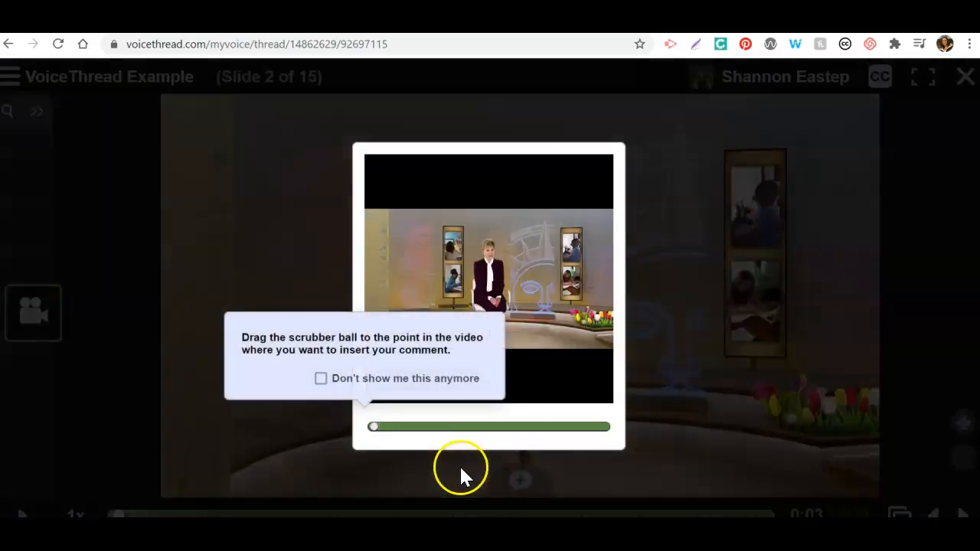
{"action": "left_click", "coordinate": [322, 381]}
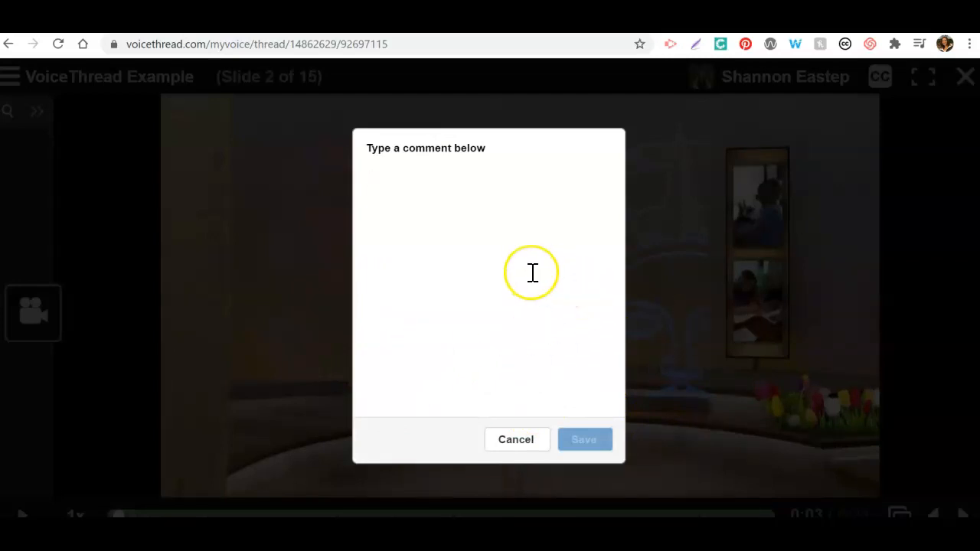
- Write and save the comment "This video will give you a glimpse inside the struggles of online students during Covid-19."
{"action": "type", "text": "This video "}
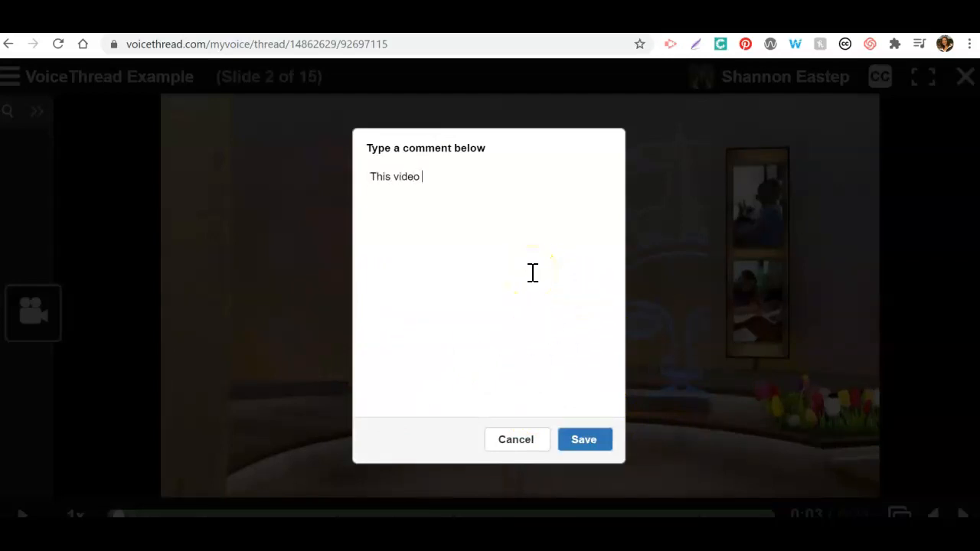
{"action": "type", "text": "will give you a glimpse in"}
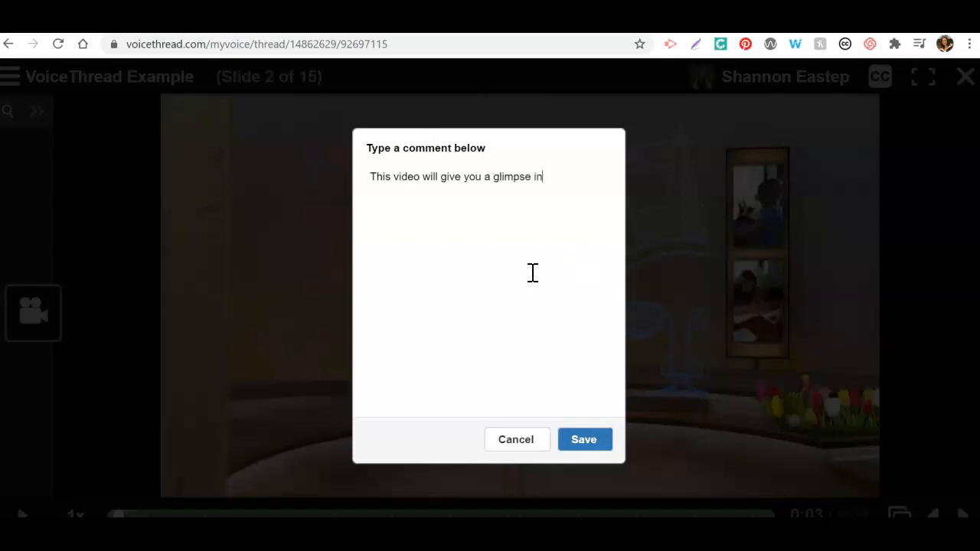
{"action": "type", "text": "side the struggl"}
{"action": "type", "text": "on"}
{"action": "key", "text": "BackSpace"}
{"action": "type", "text": "f online "}
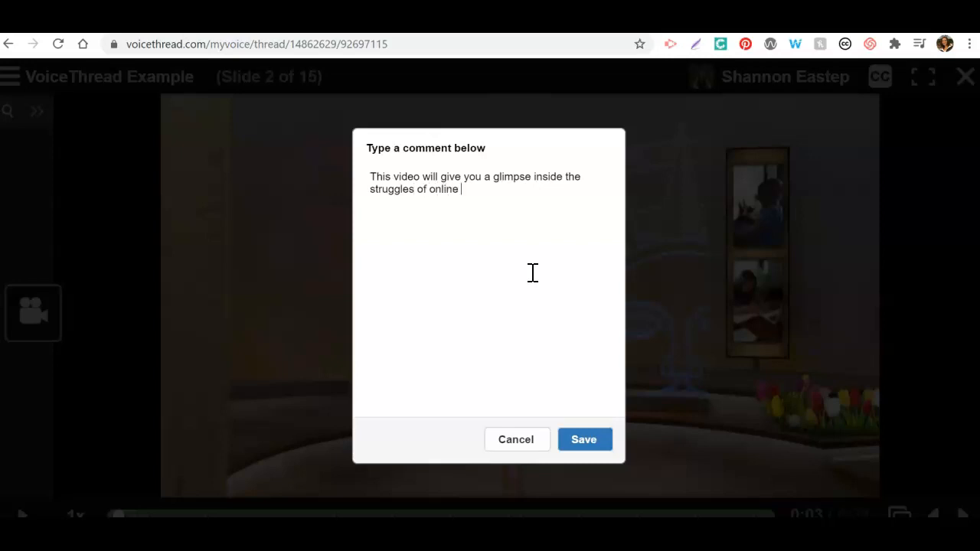
{"action": "type", "text": "students during C"}
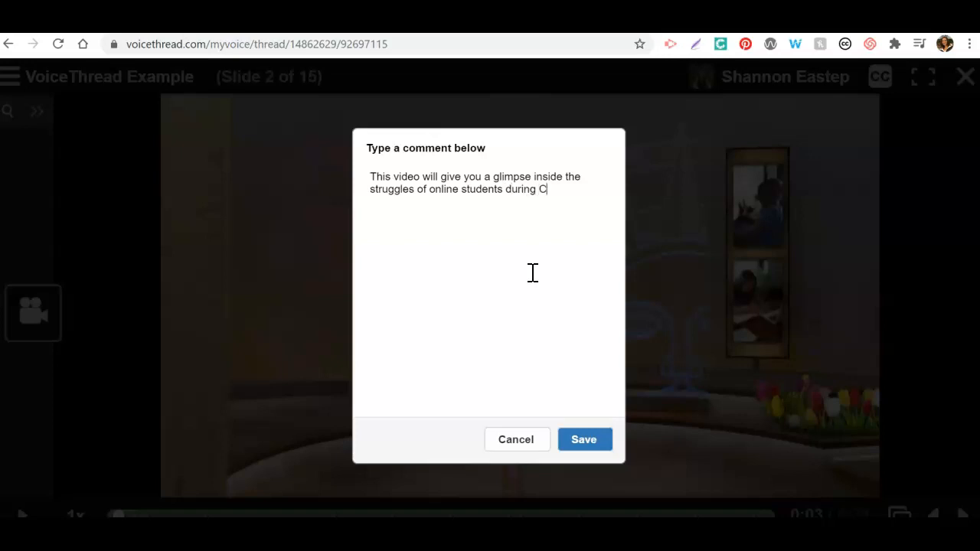
{"action": "type", "text": "ovid-19."}
{"action": "left_click", "coordinate": [599, 441]}
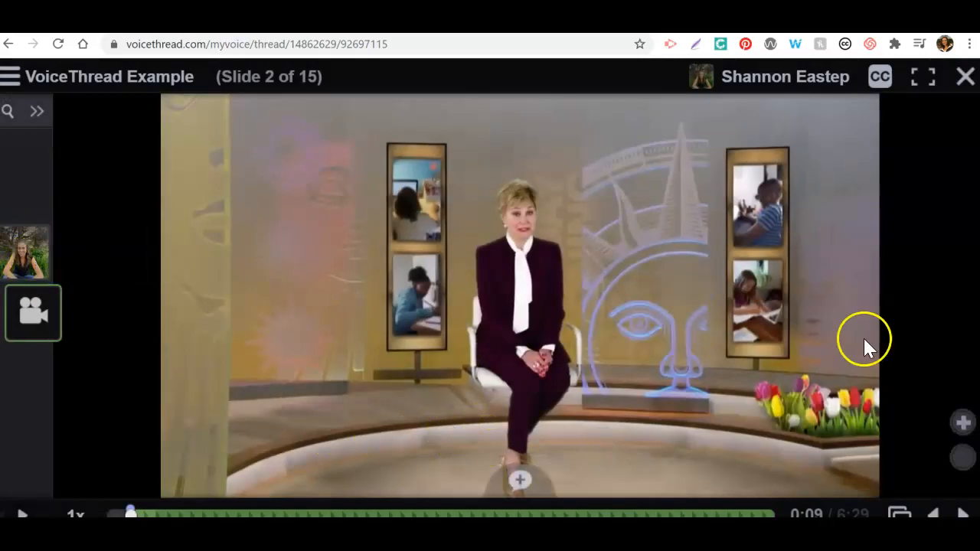
- Advance to slide 3 and on through the following slides of the presentation
{"action": "left_click", "coordinate": [956, 506]}
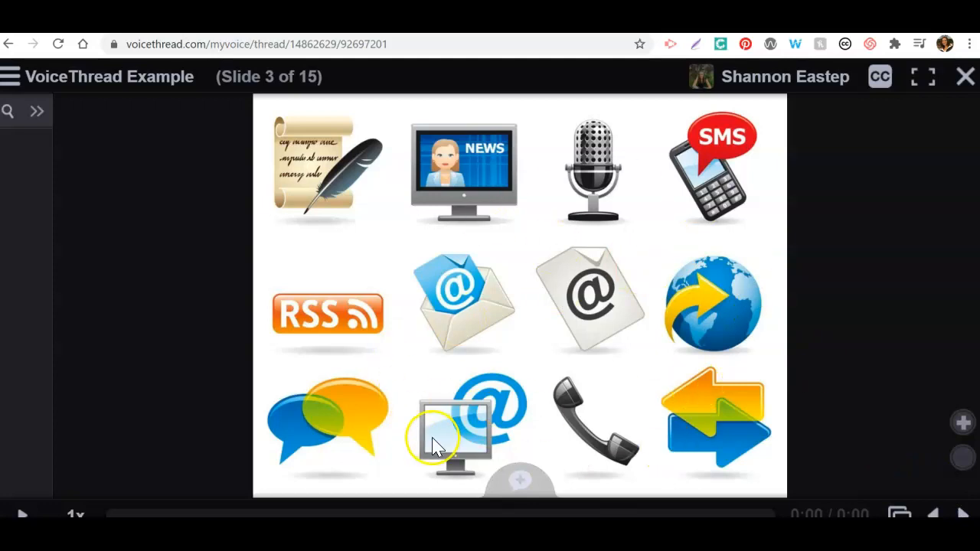
{"action": "left_click", "coordinate": [959, 513]}
{"action": "left_click", "coordinate": [958, 513]}
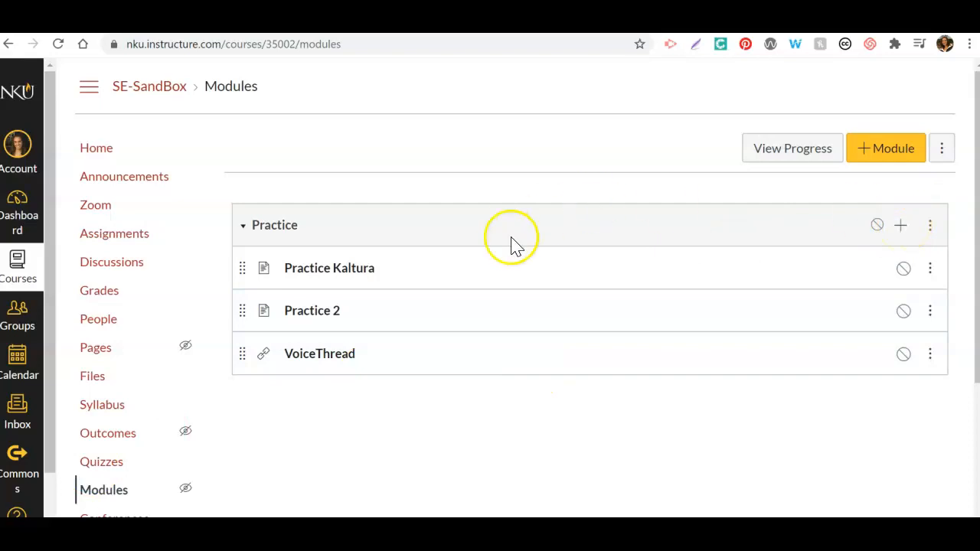
- In the Canvas course, add the VoiceThread external tool as an item in the Practice module
{"action": "left_click", "coordinate": [900, 229]}
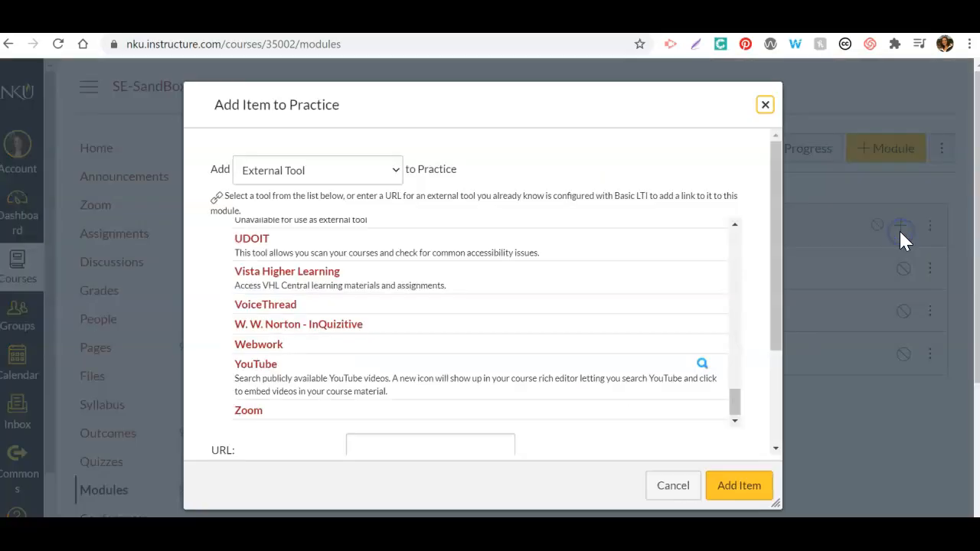
{"action": "left_click", "coordinate": [356, 173]}
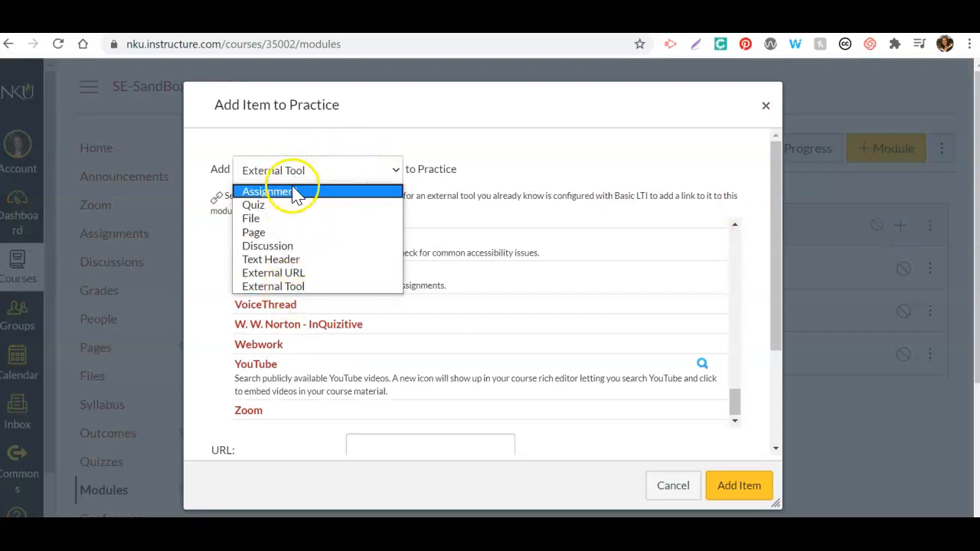
{"action": "left_click", "coordinate": [290, 288]}
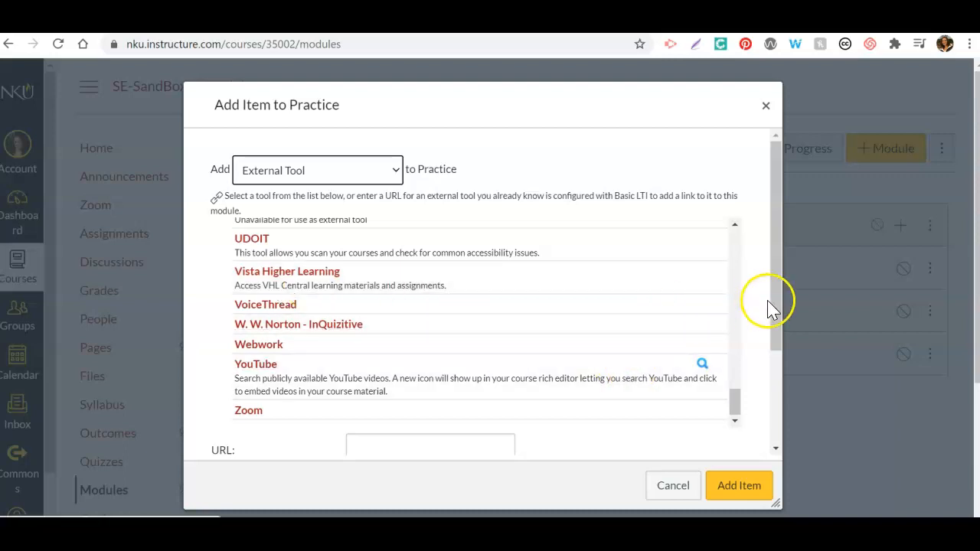
{"action": "left_click", "coordinate": [736, 401]}
{"action": "left_click_drag", "start_coordinate": [738, 409], "coordinate": [736, 398]}
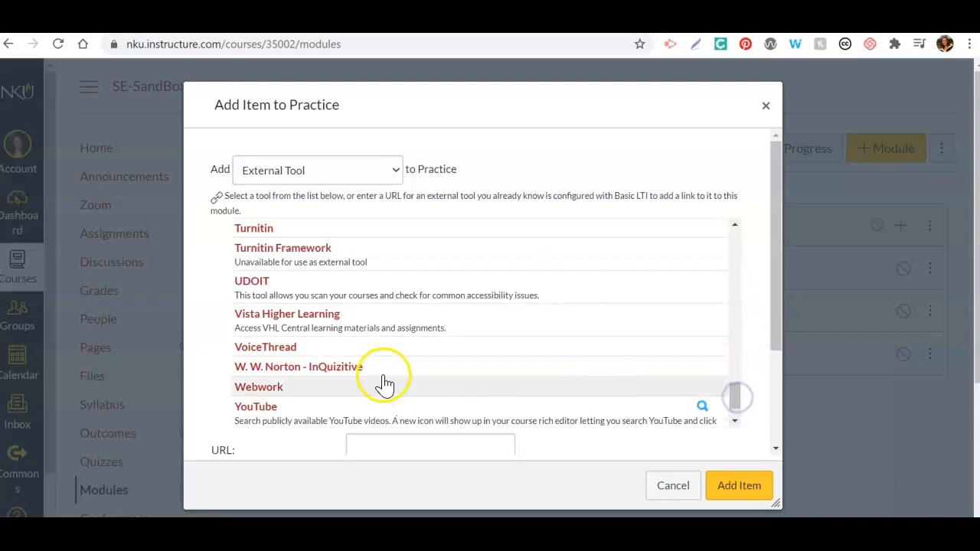
{"action": "left_click", "coordinate": [295, 357]}
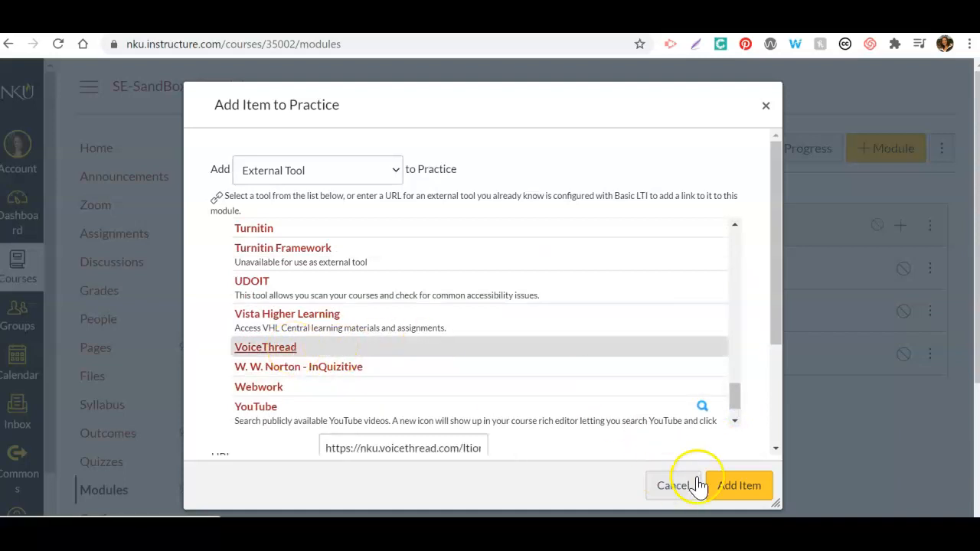
{"action": "left_click", "coordinate": [745, 487]}
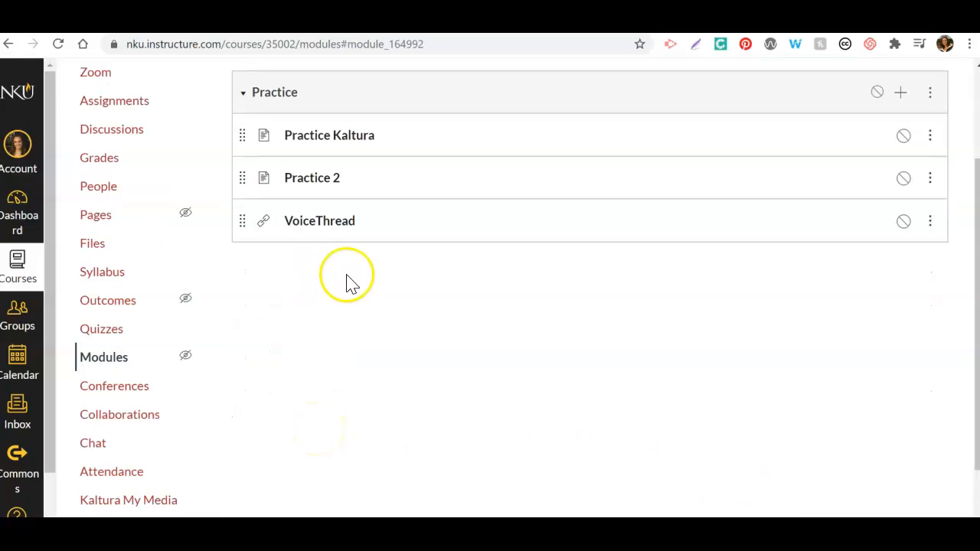
- Open the VoiceThread item in the Practice module and set it up as an Individual VT
{"action": "left_click", "coordinate": [321, 224]}
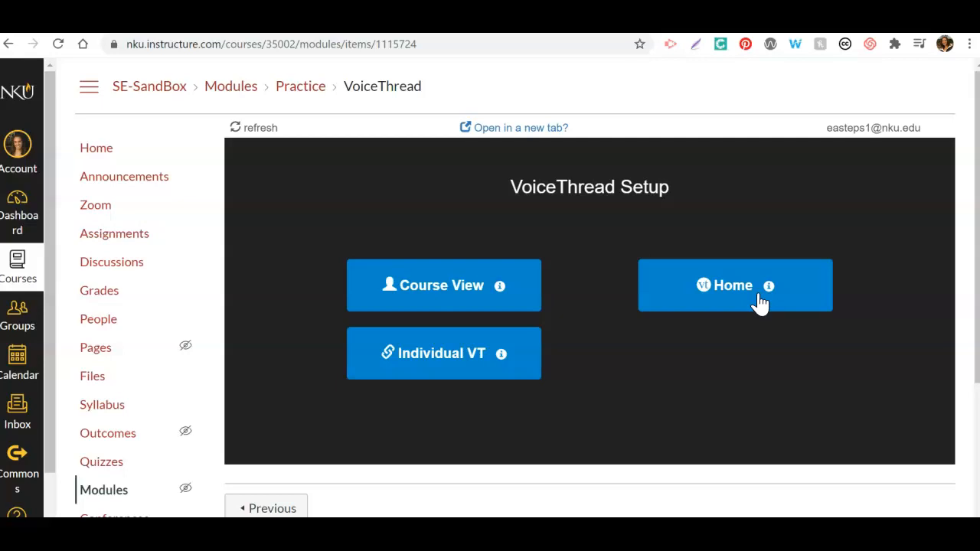
{"action": "left_click", "coordinate": [496, 349]}
{"action": "left_click", "coordinate": [483, 370]}
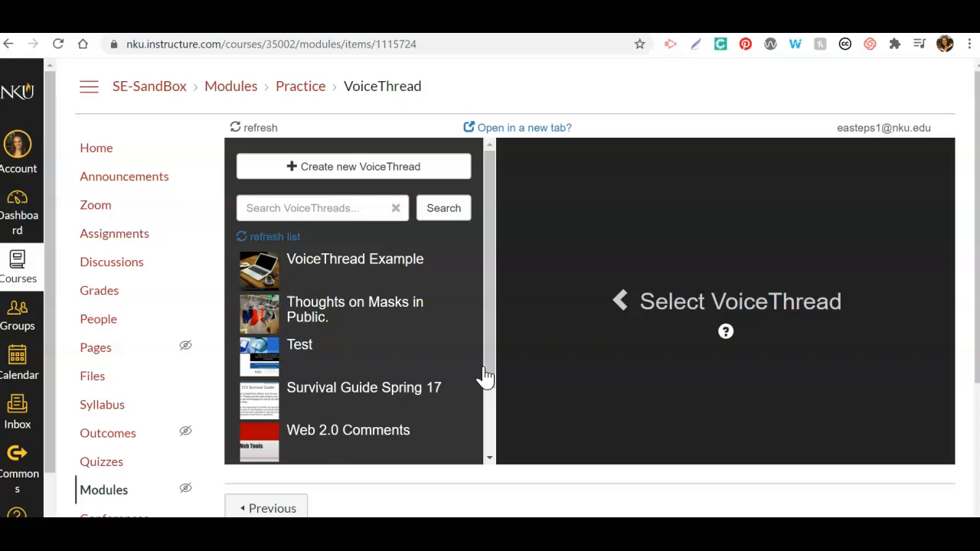
{"action": "left_click", "coordinate": [346, 170]}
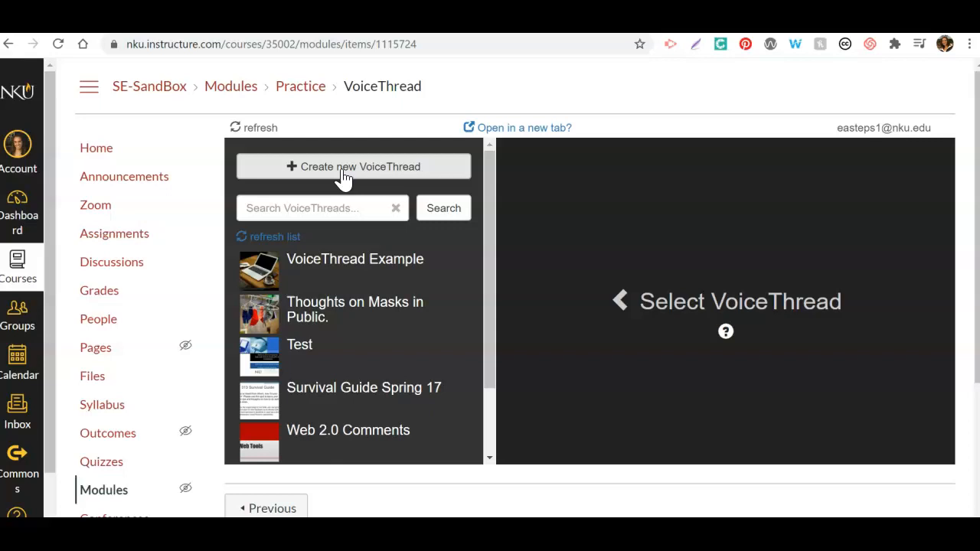
{"action": "left_click_drag", "start_coordinate": [492, 286], "coordinate": [473, 278]}
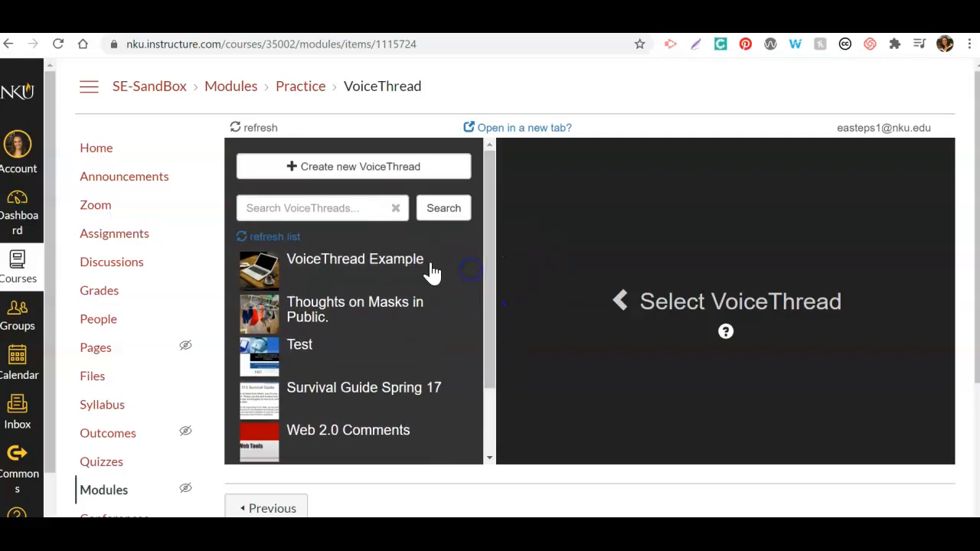
- Share the VoiceThread Example with the class, return to the course, and open the VoiceThread module item
{"action": "left_click", "coordinate": [392, 264]}
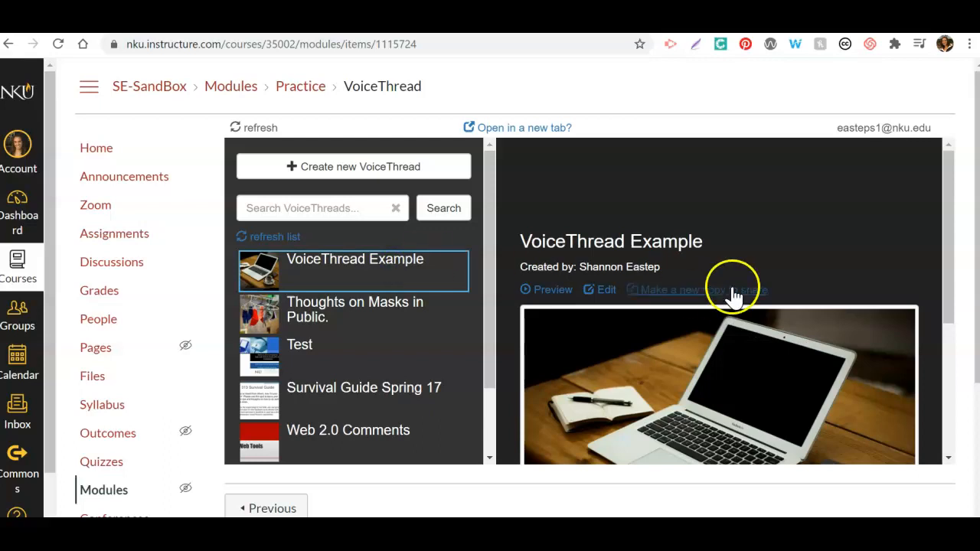
{"action": "left_click_drag", "start_coordinate": [948, 259], "coordinate": [963, 430]}
{"action": "left_click", "coordinate": [869, 442]}
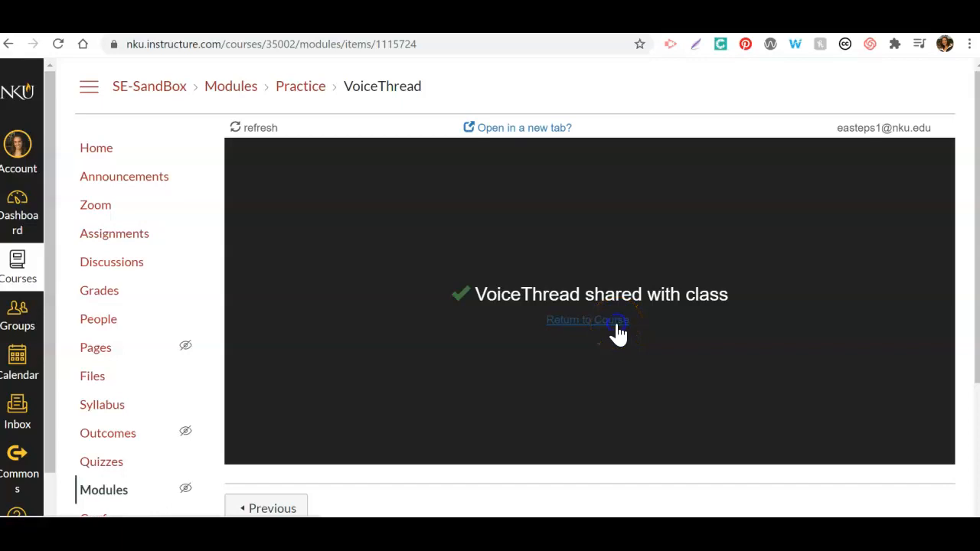
{"action": "left_click", "coordinate": [617, 328]}
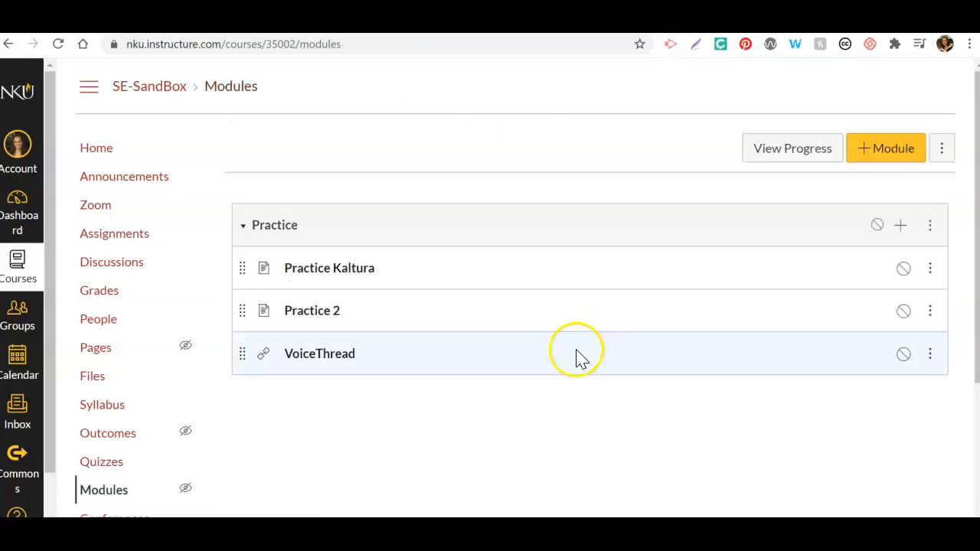
{"action": "left_click", "coordinate": [334, 364]}
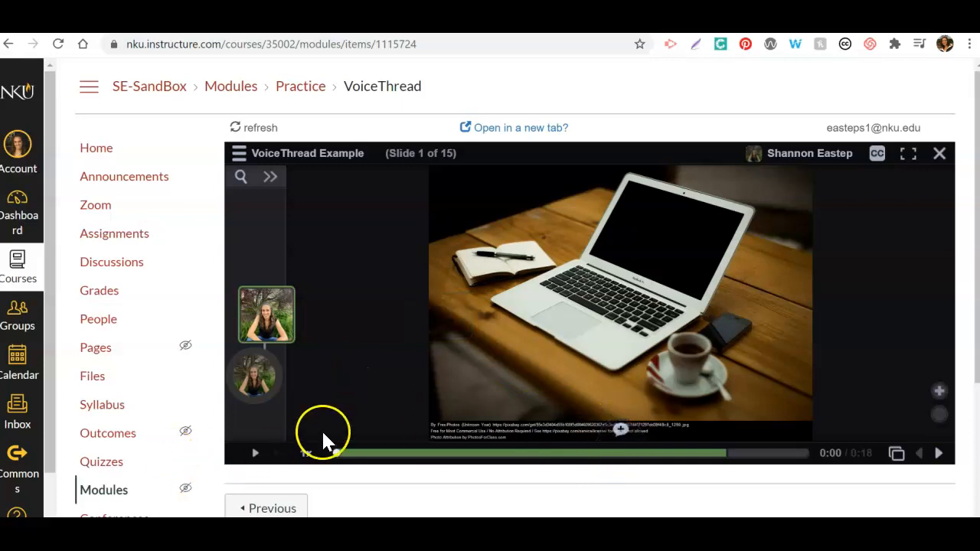
- In Student View, open the VoiceThread module item and submit the email address it asks for
{"action": "left_click", "coordinate": [23, 509]}
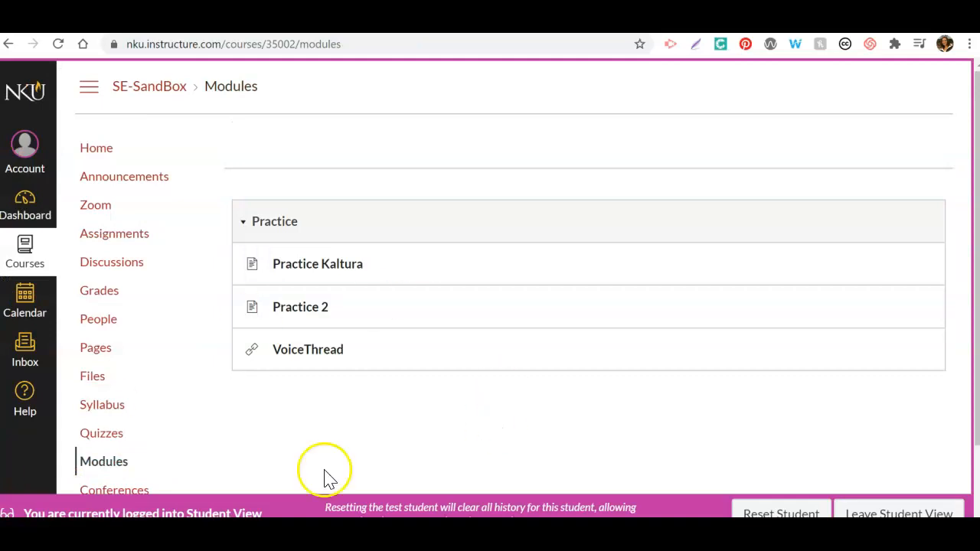
{"action": "left_click", "coordinate": [320, 358]}
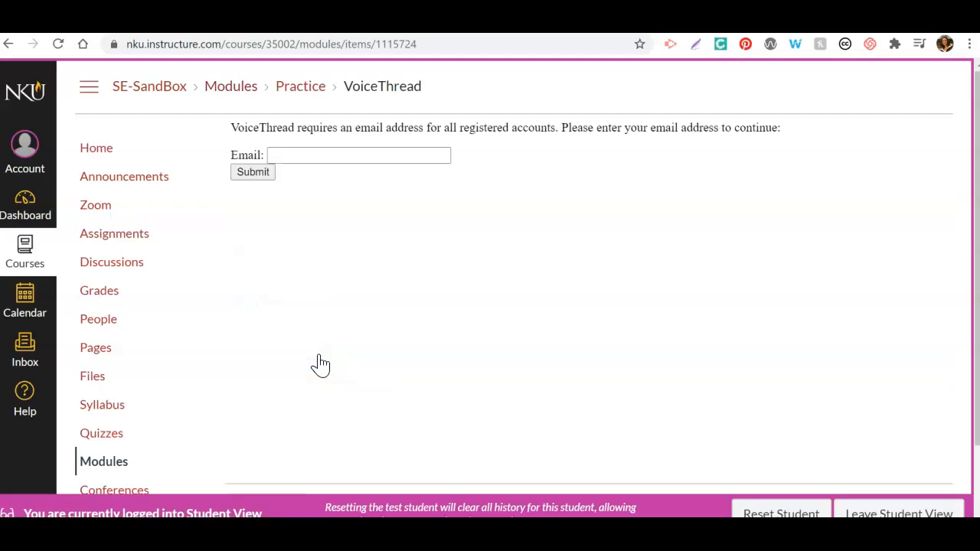
{"action": "left_click", "coordinate": [335, 158]}
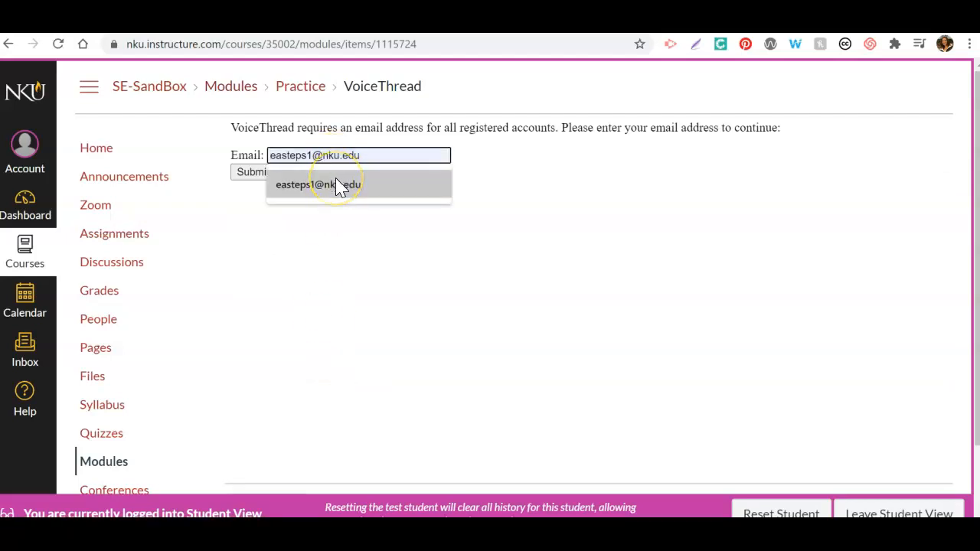
{"action": "left_click", "coordinate": [339, 186]}
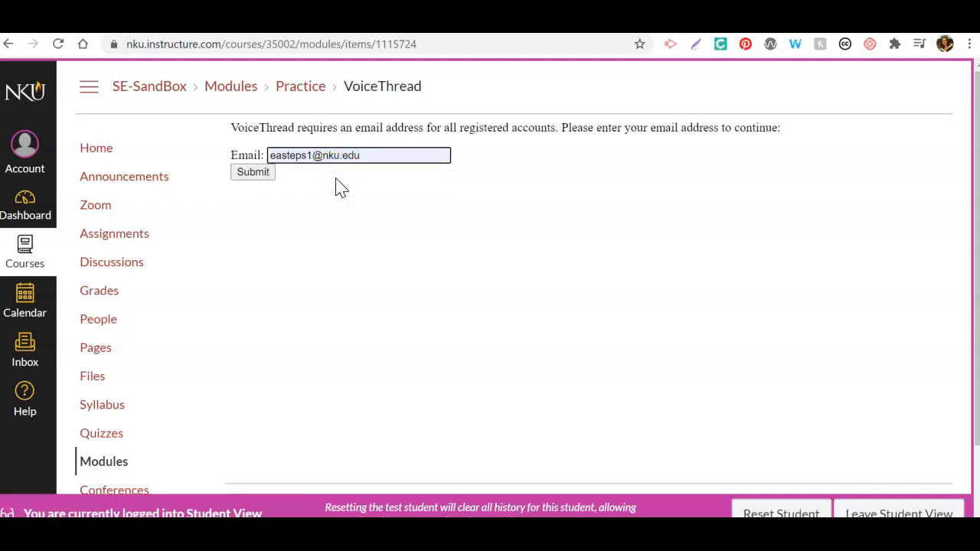
{"action": "left_click", "coordinate": [270, 173]}
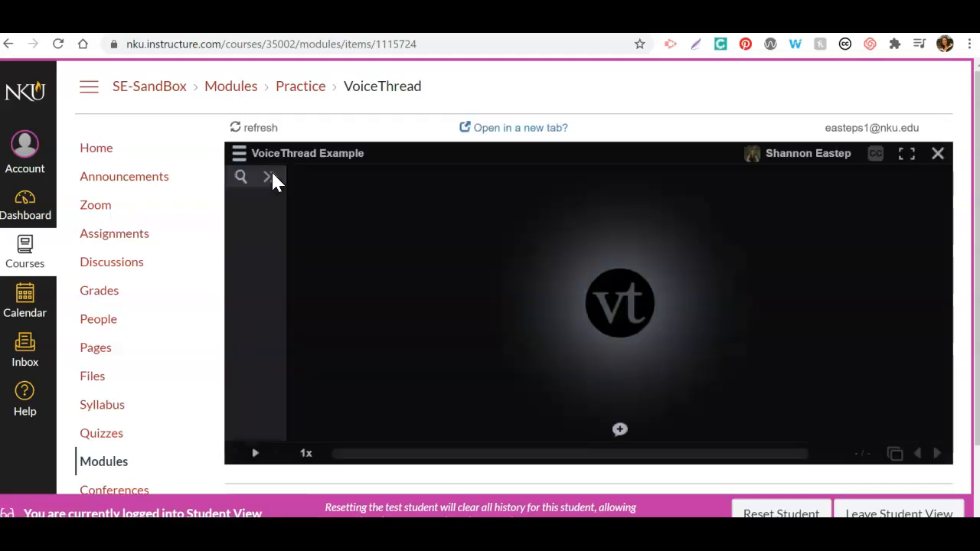
- Add and save the text comment "This is my Canvas comment" on slide 1 of the VoiceThread Example
{"action": "left_click", "coordinate": [695, 377]}
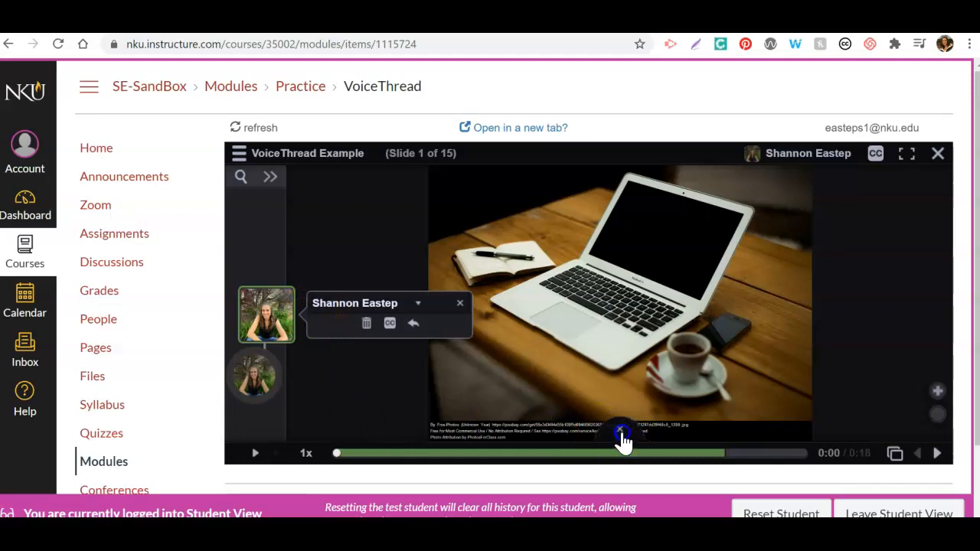
{"action": "left_click", "coordinate": [621, 436]}
{"action": "left_click", "coordinate": [574, 428]}
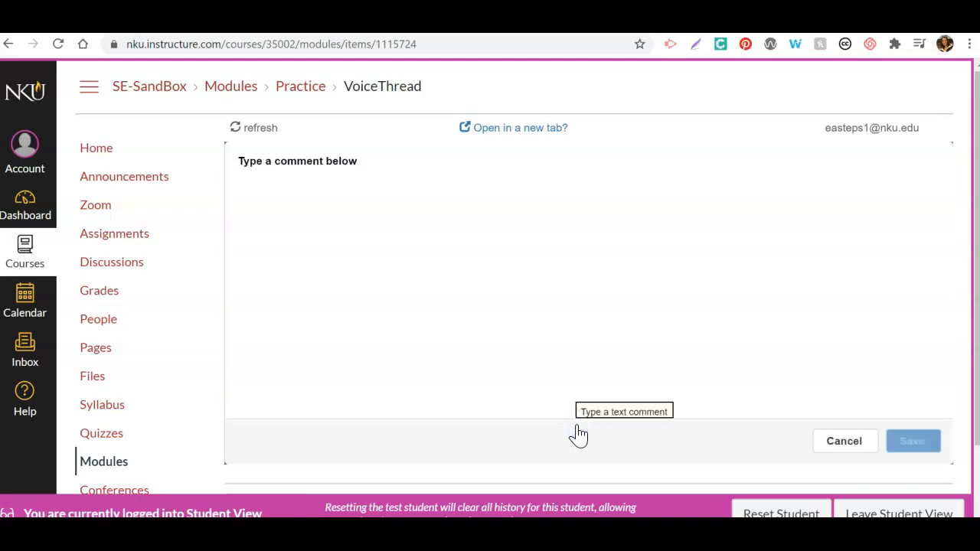
{"action": "type", "text": "This is my"}
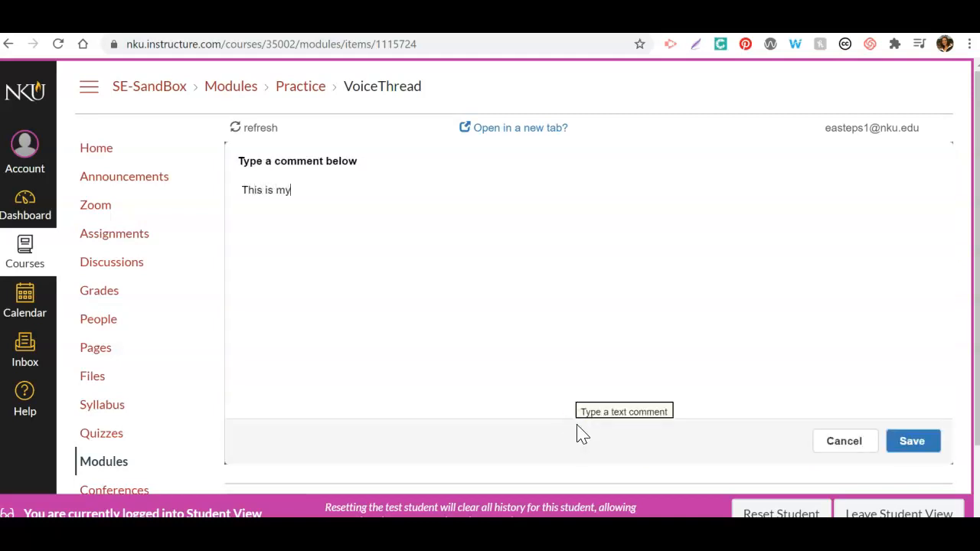
{"action": "type", "text": " Canvas comment"}
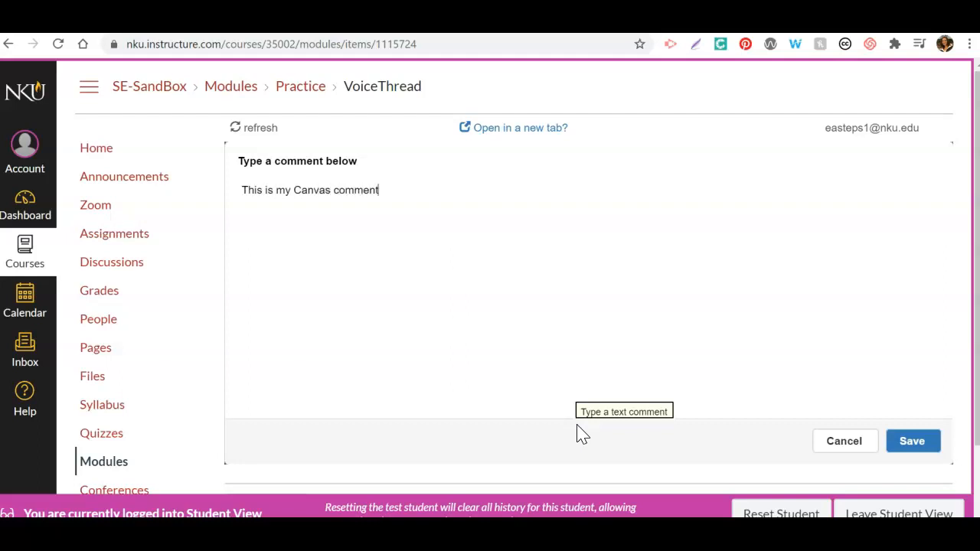
{"action": "left_click", "coordinate": [912, 442]}
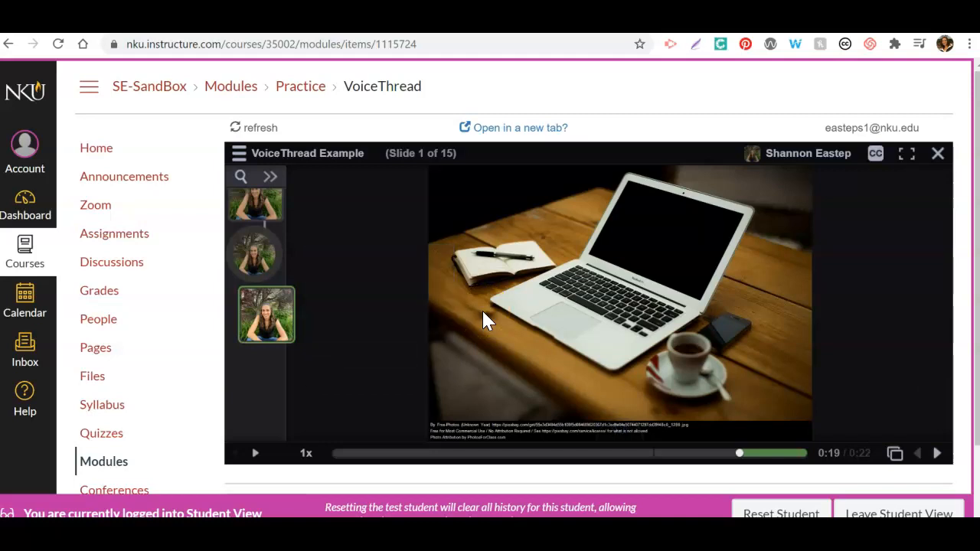
- Leave Student View and create a new course assignment named "VT Tutorial Example" with the description "Instructions."
{"action": "left_click", "coordinate": [191, 465]}
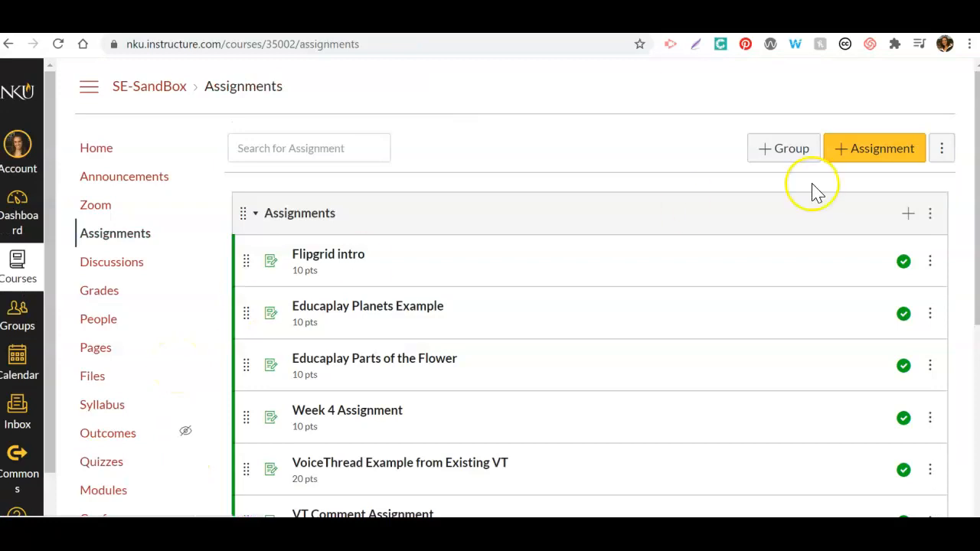
{"action": "left_click", "coordinate": [896, 148]}
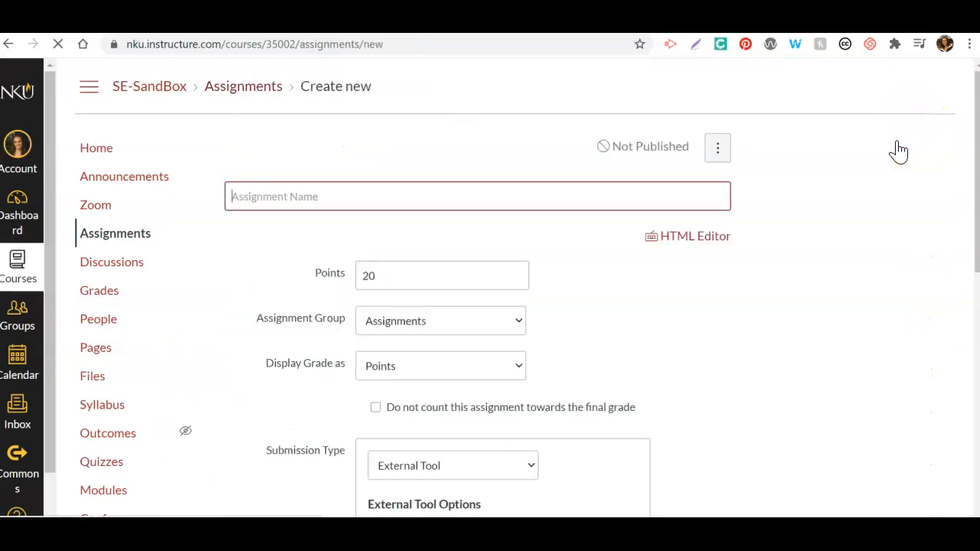
{"action": "left_click", "coordinate": [324, 191]}
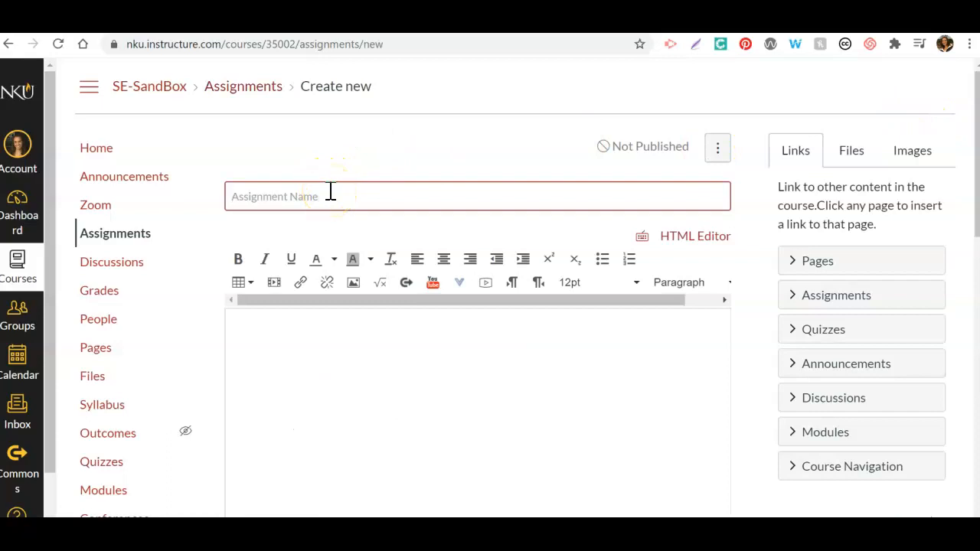
{"action": "type", "text": "VT Tutorial Example"}
{"action": "left_click", "coordinate": [354, 393]}
{"action": "type", "text": "Instructions."}
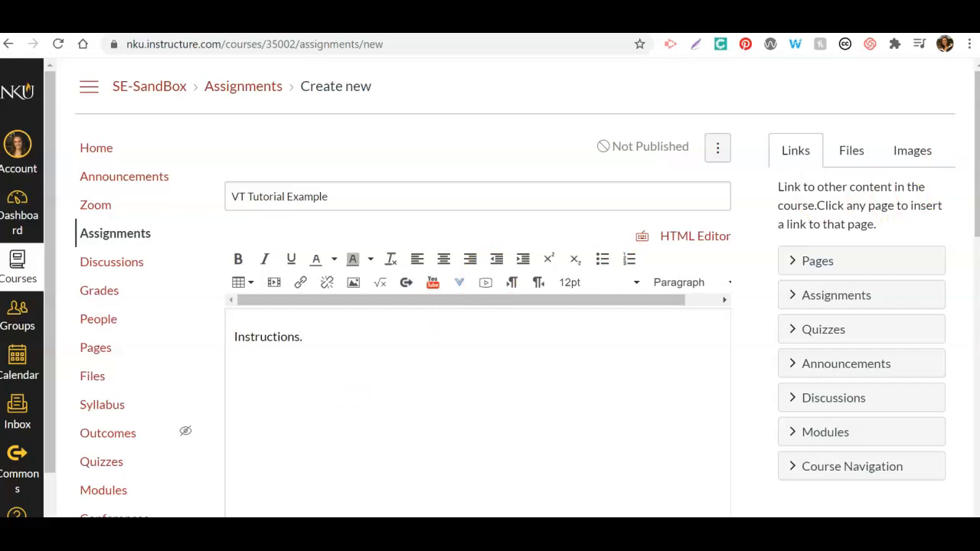
- Set the assignment's submission type to External Tool with VoiceThread as the tool, and save it without publishing
{"action": "left_click_drag", "start_coordinate": [977, 168], "coordinate": [976, 354]}
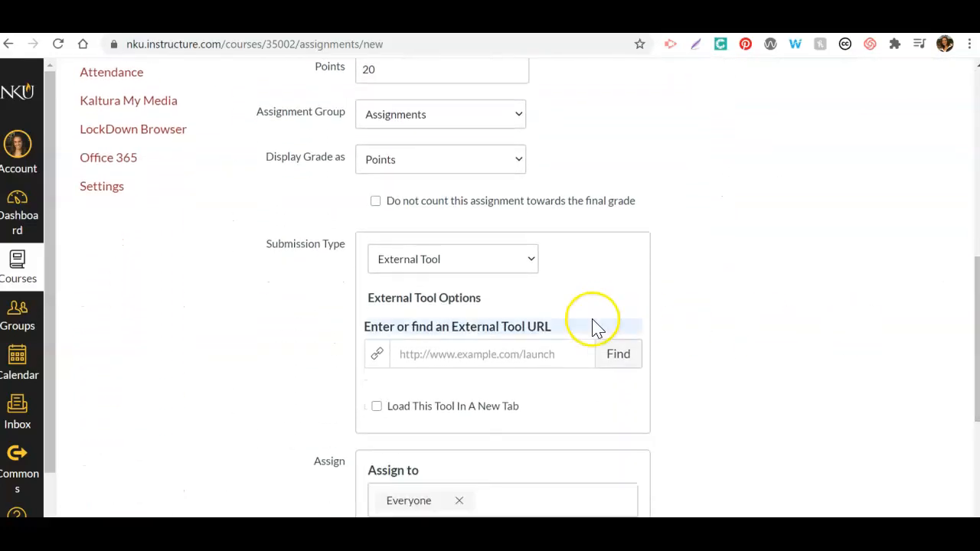
{"action": "left_click", "coordinate": [536, 261]}
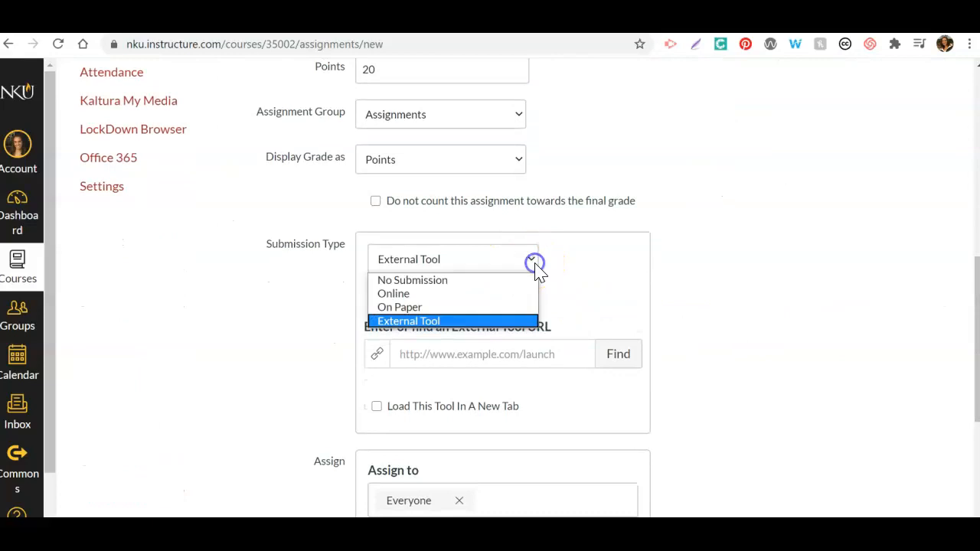
{"action": "left_click", "coordinate": [423, 330]}
{"action": "left_click", "coordinate": [618, 369]}
{"action": "left_click_drag", "start_coordinate": [587, 276], "coordinate": [586, 400]}
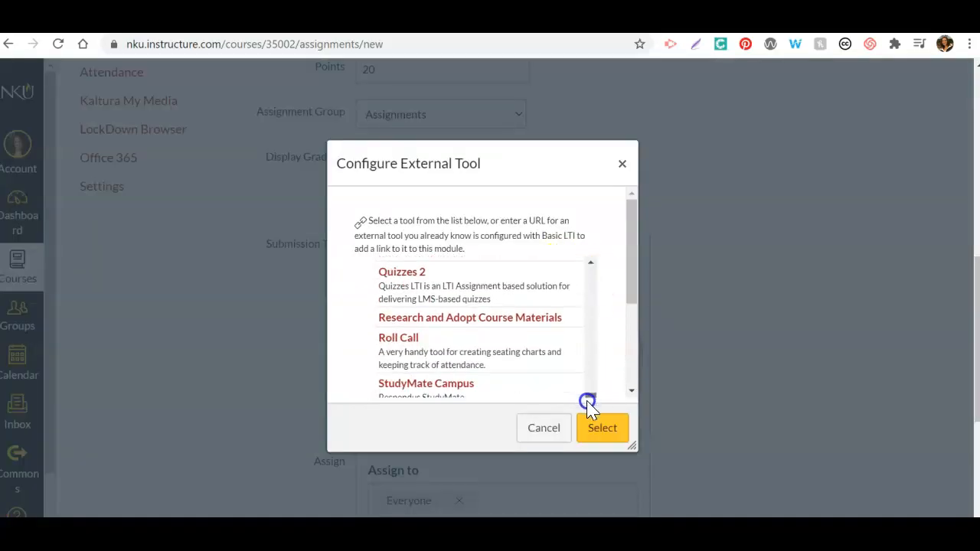
{"action": "left_click_drag", "start_coordinate": [632, 280], "coordinate": [630, 372]}
{"action": "left_click_drag", "start_coordinate": [592, 260], "coordinate": [599, 281]}
{"action": "left_click", "coordinate": [426, 256]}
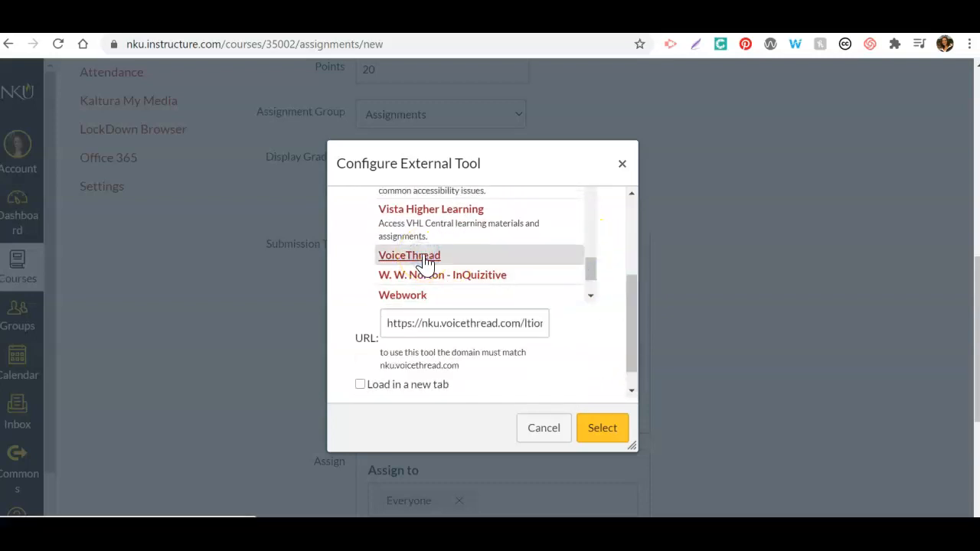
{"action": "left_click", "coordinate": [514, 329]}
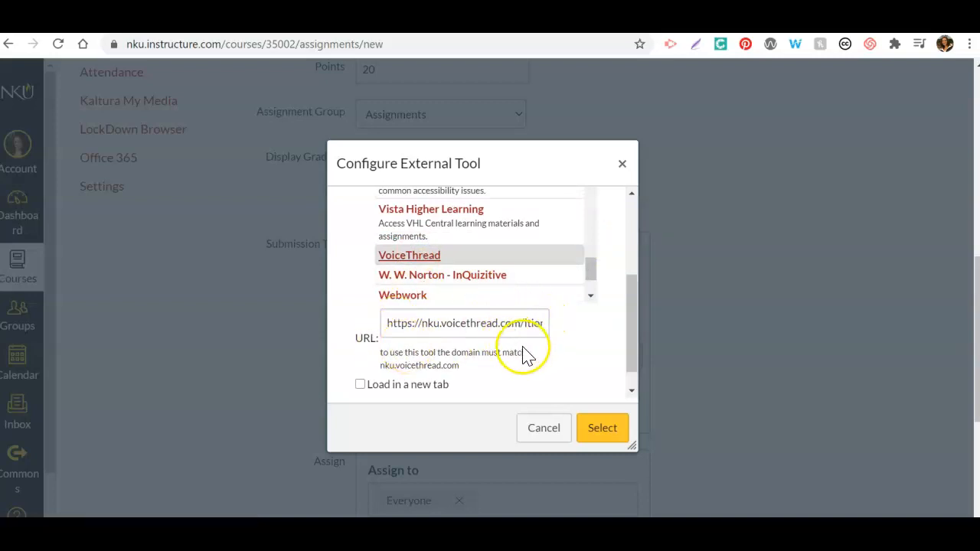
{"action": "left_click", "coordinate": [604, 430]}
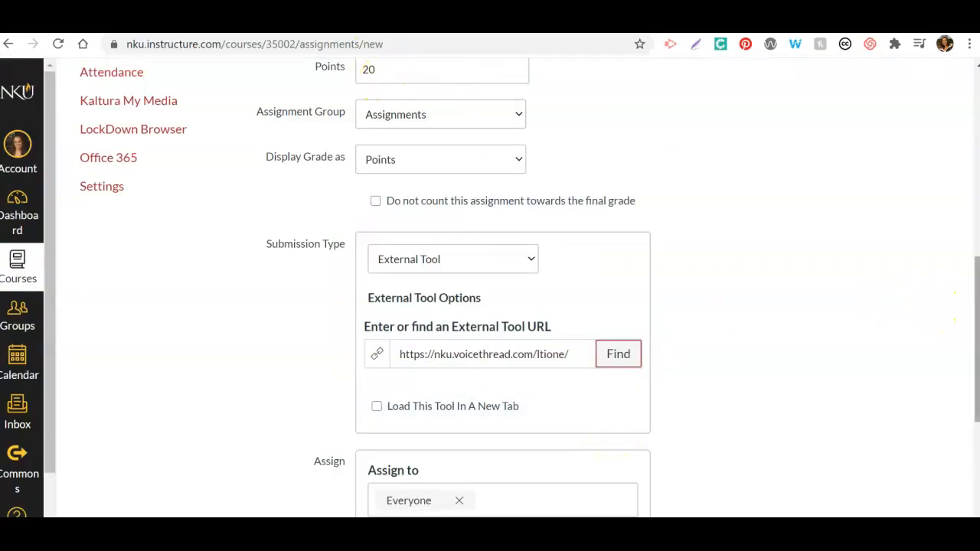
{"action": "left_click_drag", "start_coordinate": [966, 273], "coordinate": [969, 411]}
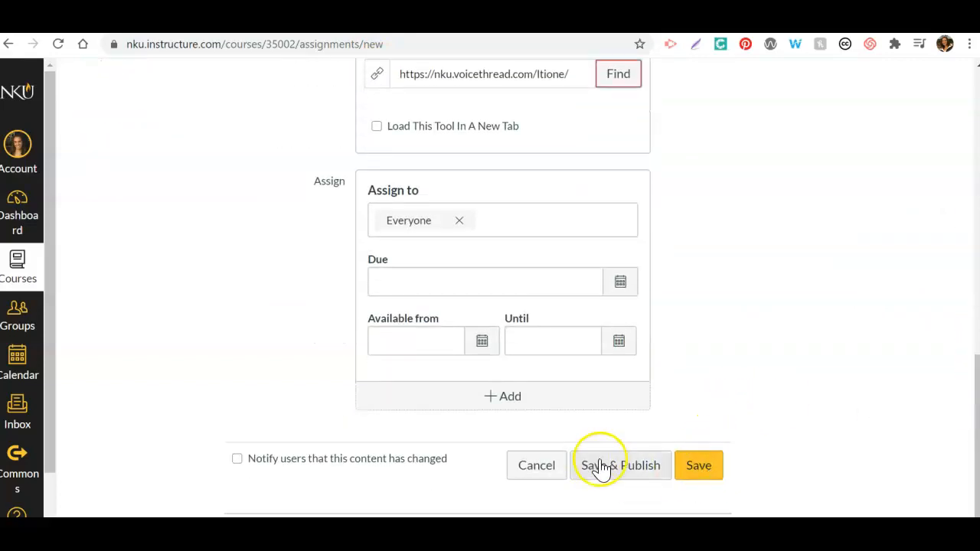
{"action": "left_click", "coordinate": [689, 479]}
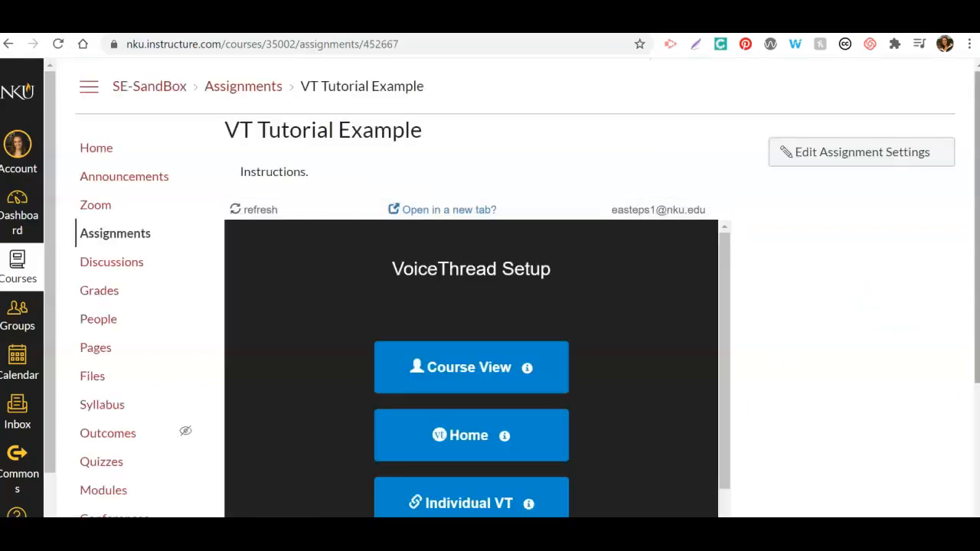
- Start the Assignment Builder in the VoiceThread setup and choose Submit a Comment as the assignment type
{"action": "left_click_drag", "start_coordinate": [975, 275], "coordinate": [975, 313]}
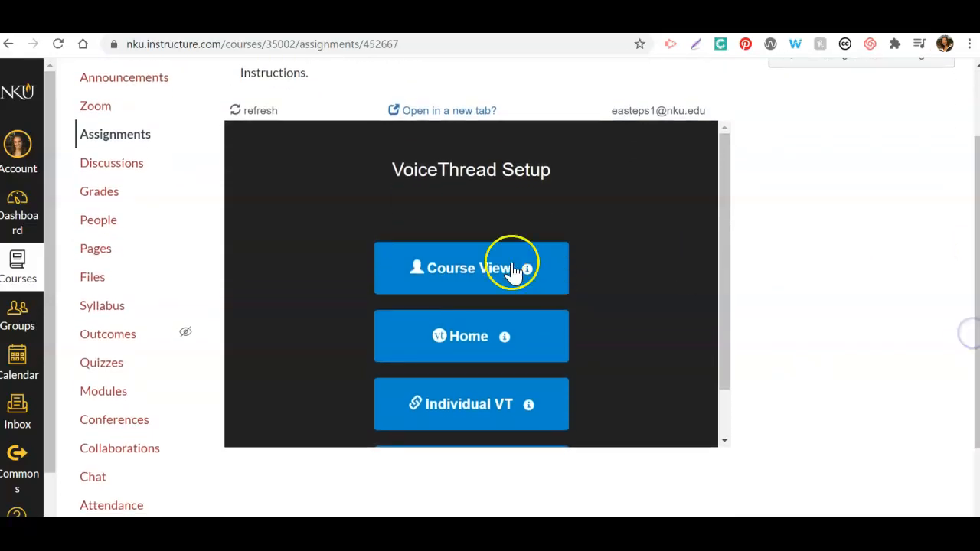
{"action": "left_click_drag", "start_coordinate": [724, 314], "coordinate": [727, 399]}
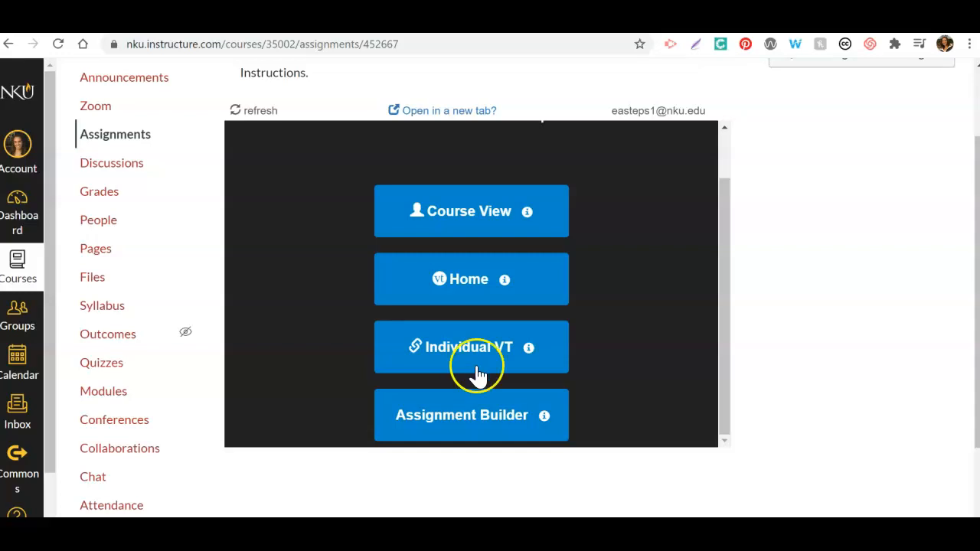
{"action": "left_click", "coordinate": [487, 428]}
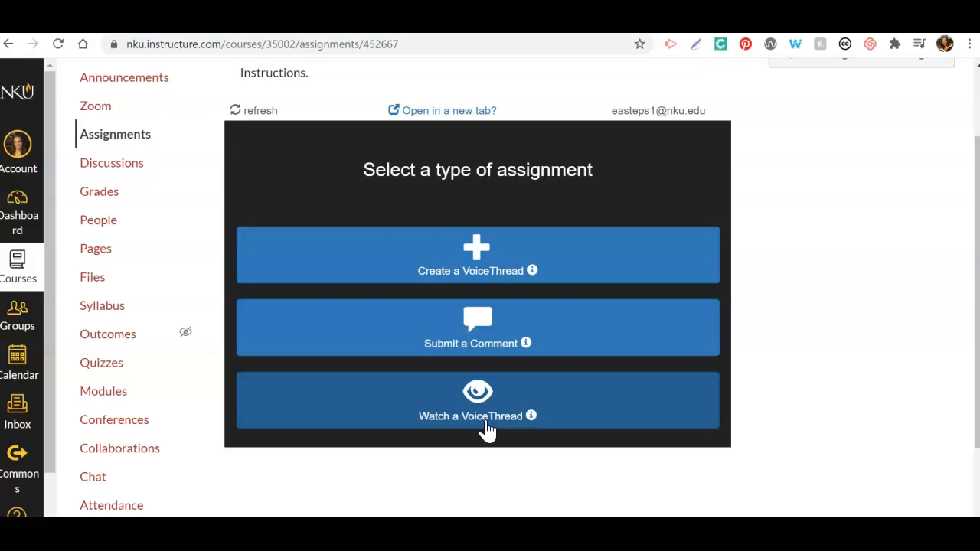
{"action": "left_click", "coordinate": [487, 408]}
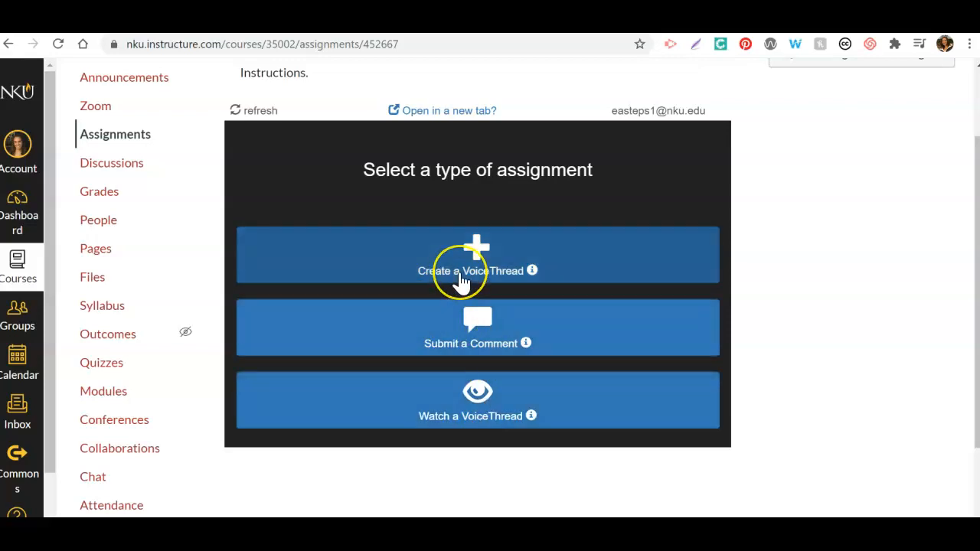
{"action": "left_click", "coordinate": [482, 325]}
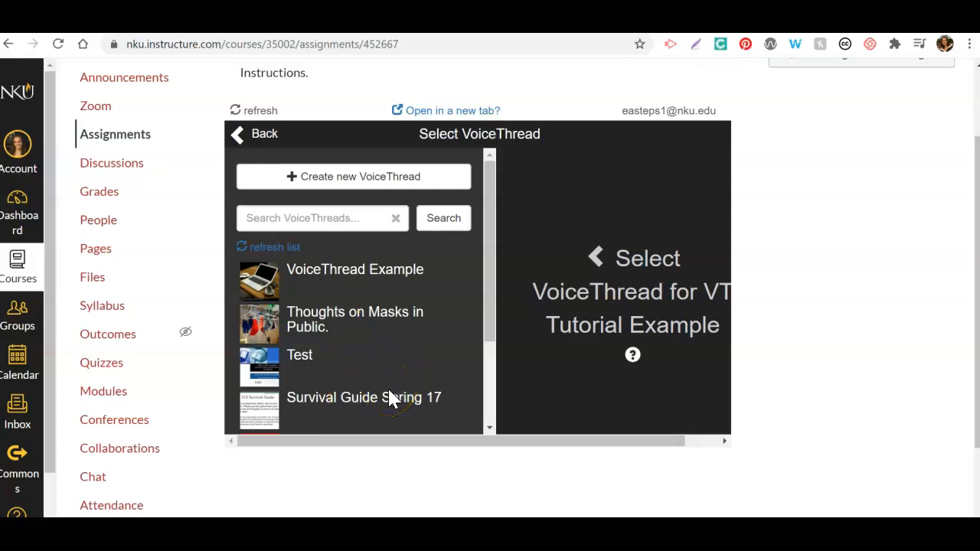
- Create a new VoiceThread for the assignment and upload the forest photo from the computer as its first slide
{"action": "left_click", "coordinate": [372, 183]}
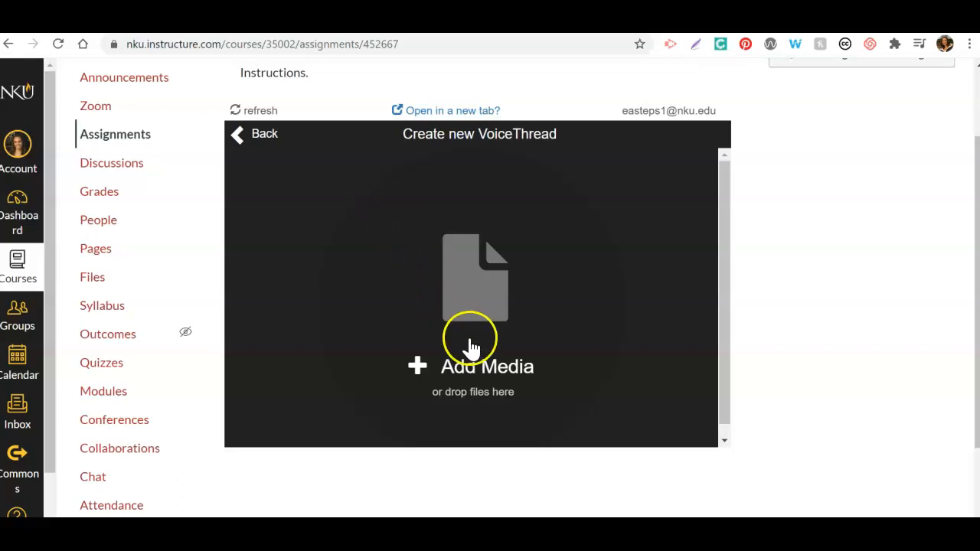
{"action": "left_click", "coordinate": [491, 374]}
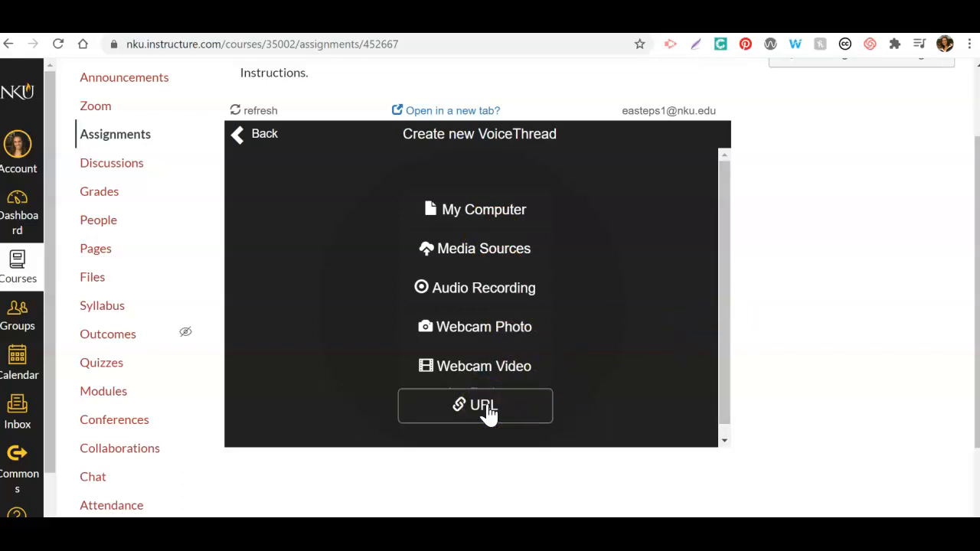
{"action": "left_click", "coordinate": [498, 230]}
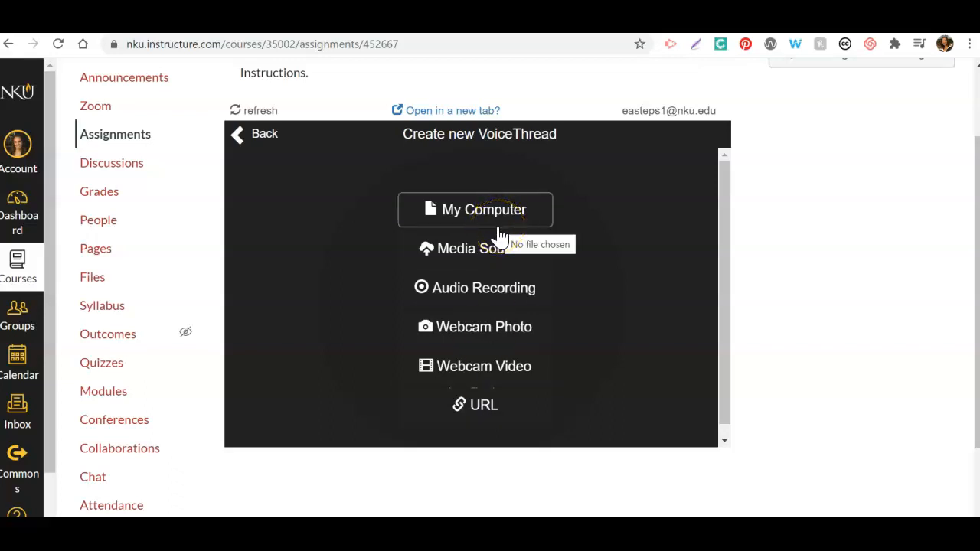
{"action": "left_click", "coordinate": [240, 448]}
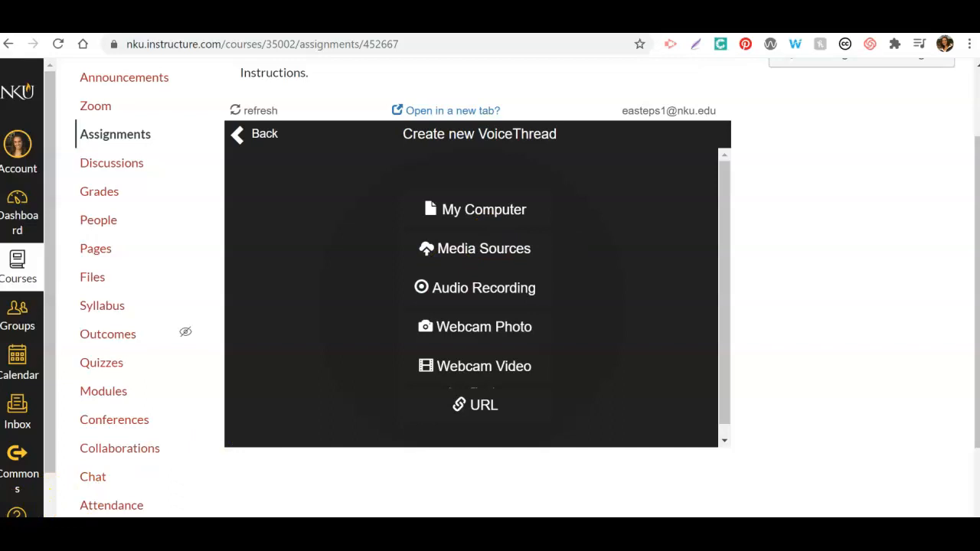
{"action": "left_click", "coordinate": [376, 327]}
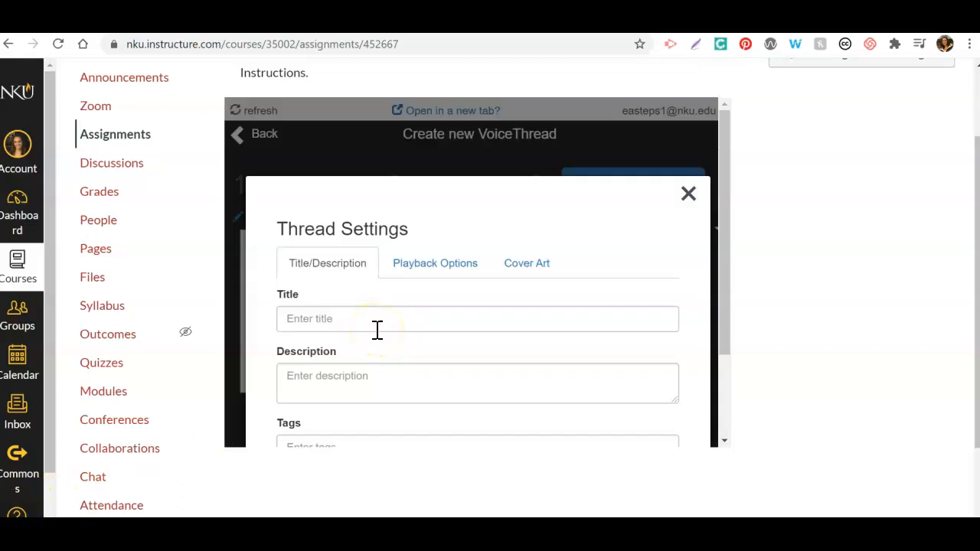
- Title the new VoiceThread "Sample VT for Tutorial" and save its thread settings
{"action": "left_click", "coordinate": [369, 324]}
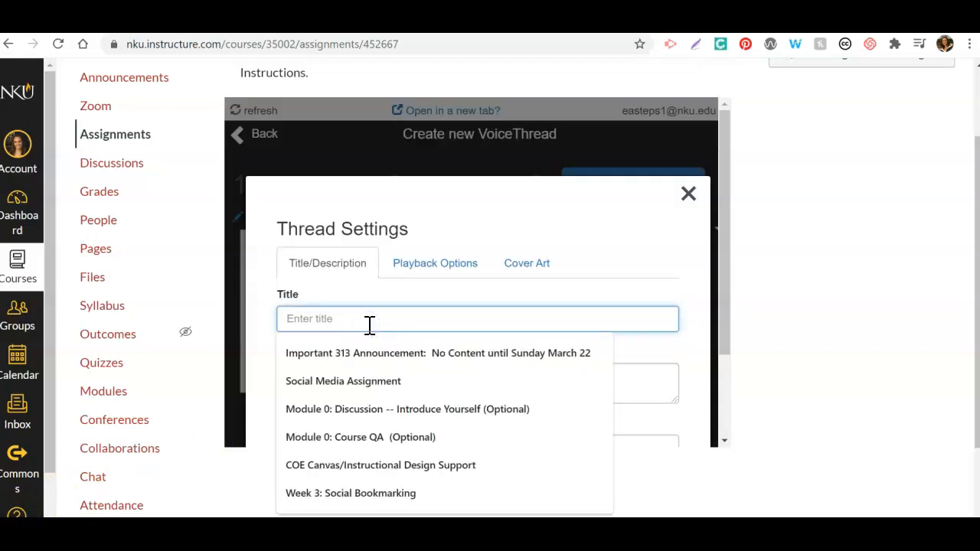
{"action": "type", "text": "S"}
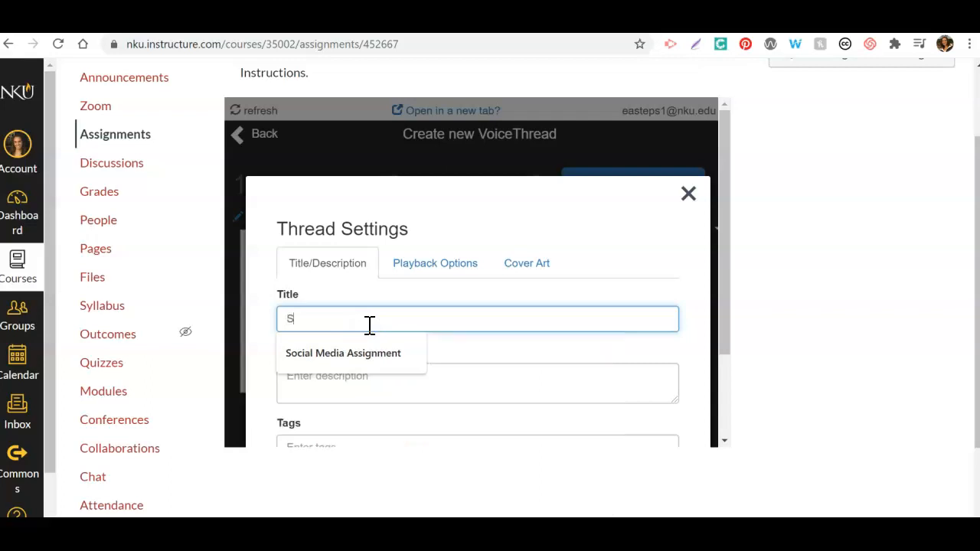
{"action": "type", "text": "ample VT fo"}
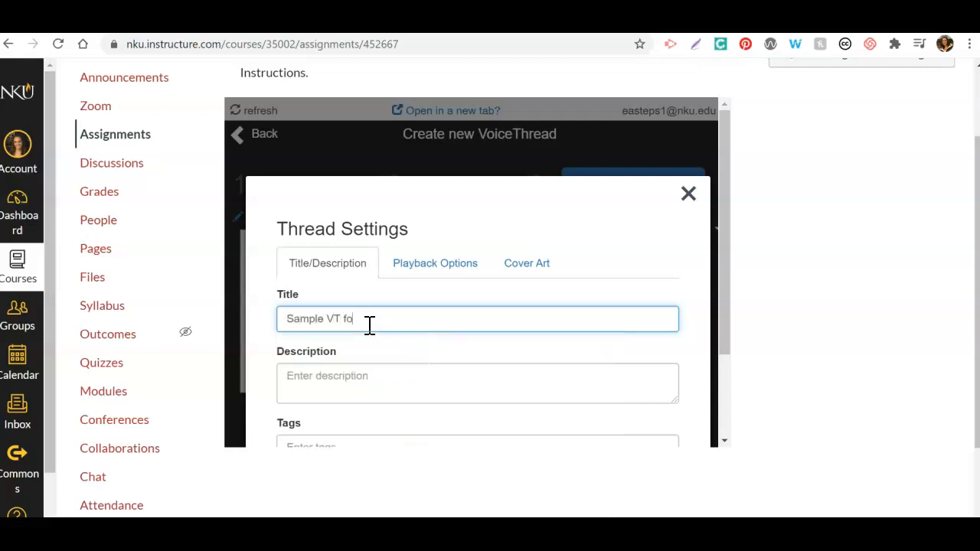
{"action": "type", "text": "r Trtorial"}
{"action": "left_click_drag", "start_coordinate": [728, 317], "coordinate": [722, 405]}
{"action": "left_click", "coordinate": [656, 375]}
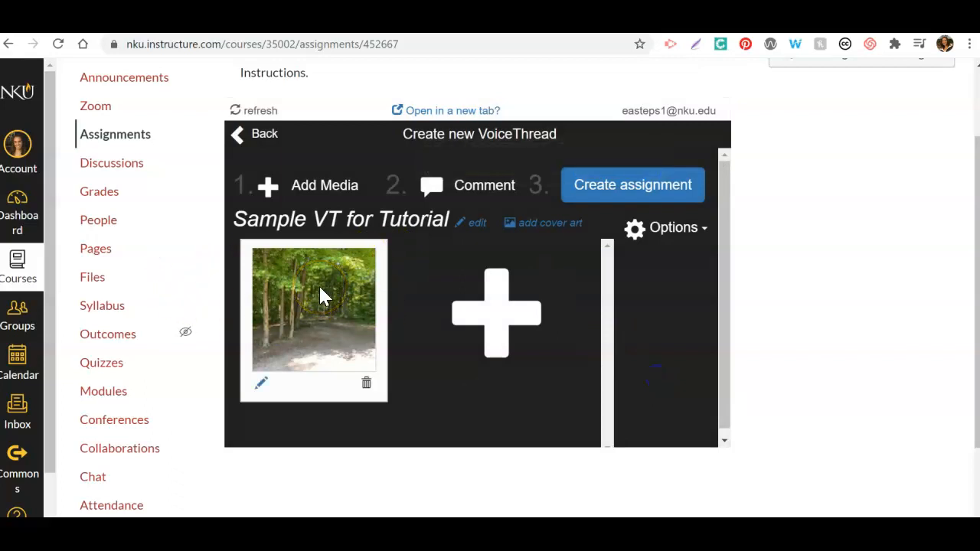
- Record and save an audio comment on the forest photo slide and close the VoiceThread player
{"action": "left_click", "coordinate": [532, 316]}
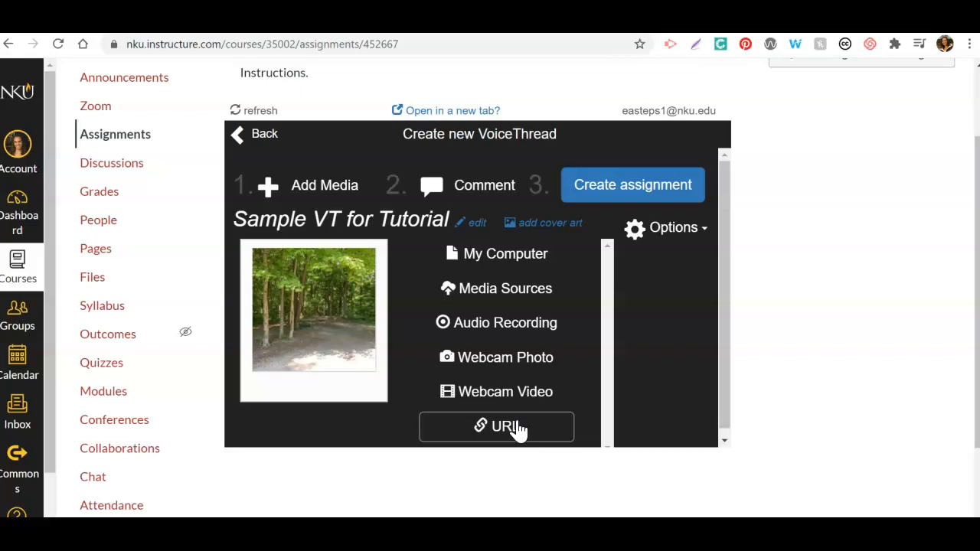
{"action": "mouse_move", "coordinate": [334, 293]}
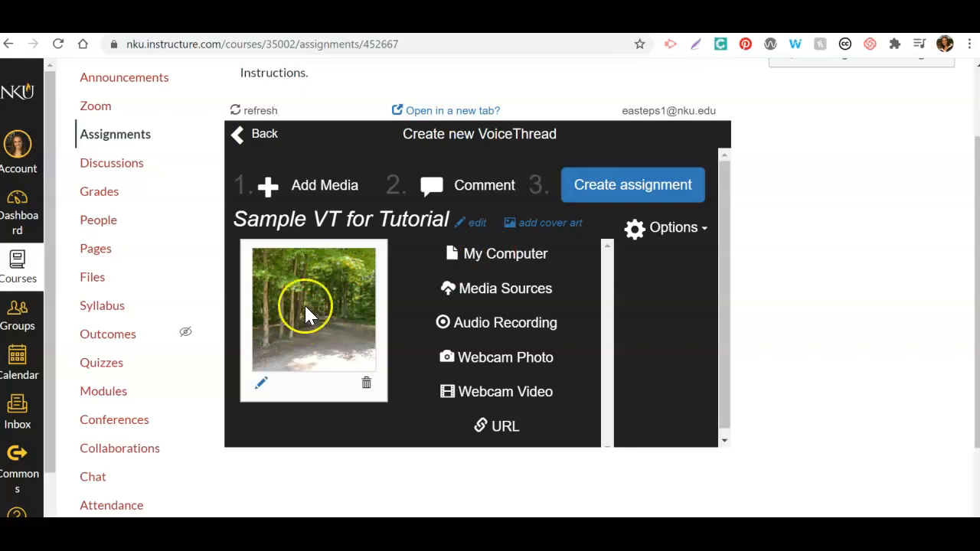
{"action": "left_click", "coordinate": [503, 197]}
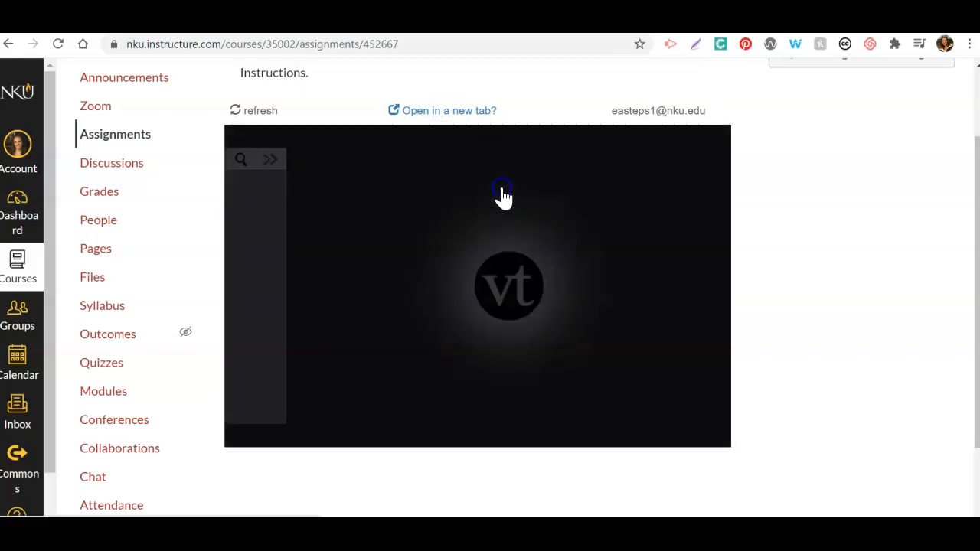
{"action": "left_click", "coordinate": [511, 320]}
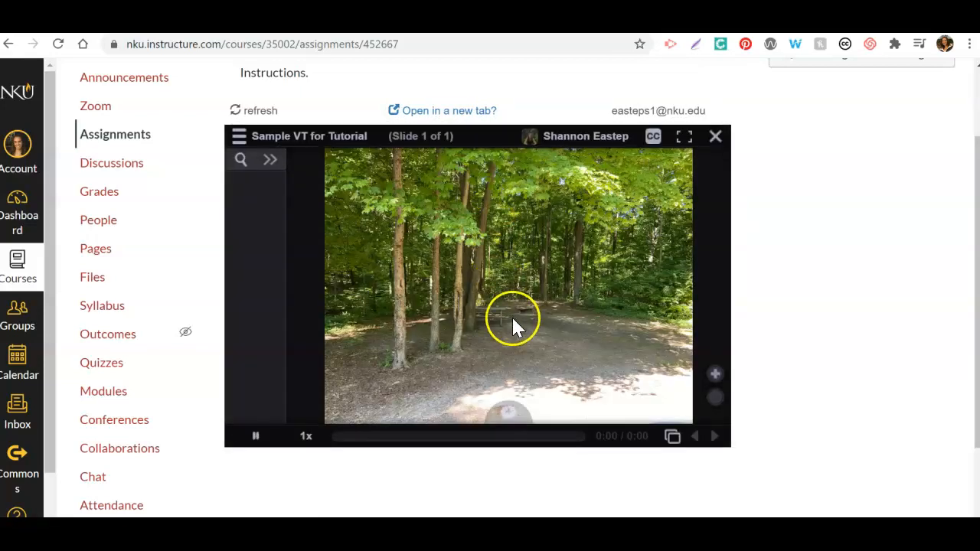
{"action": "left_click", "coordinate": [508, 416]}
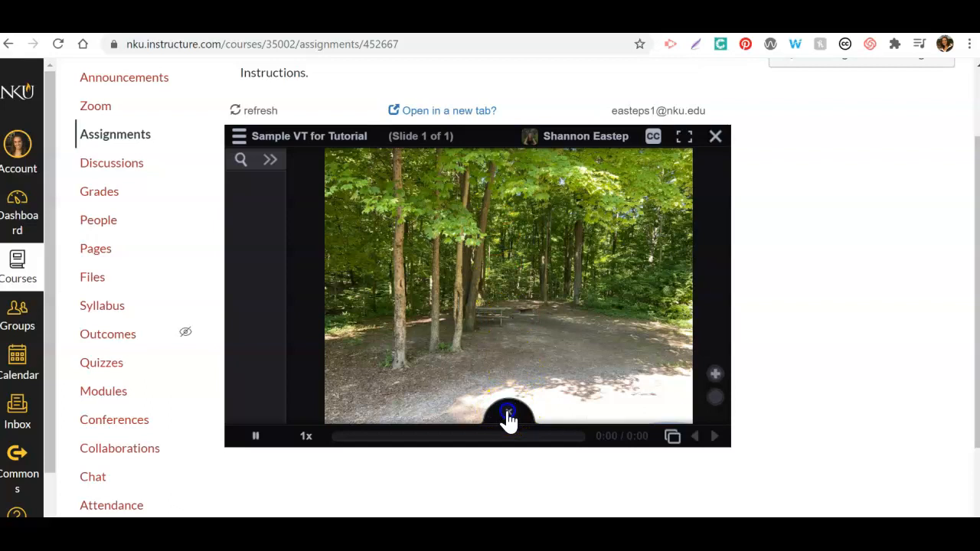
{"action": "left_click", "coordinate": [508, 375]}
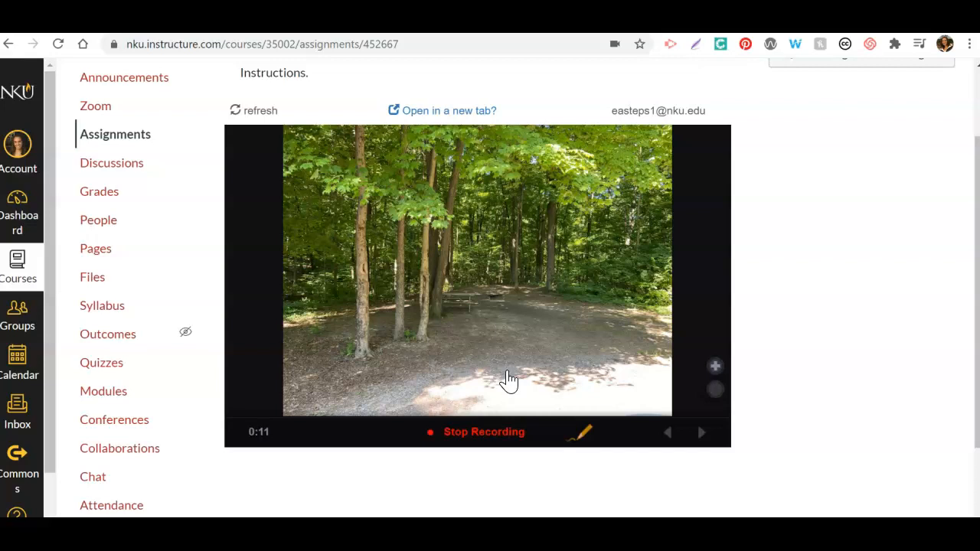
{"action": "left_click", "coordinate": [475, 433]}
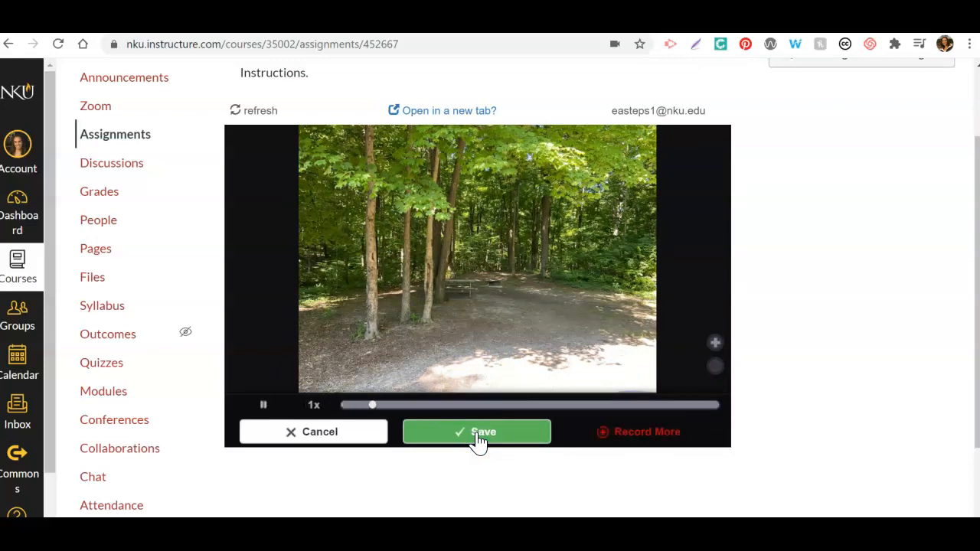
{"action": "left_click", "coordinate": [476, 433]}
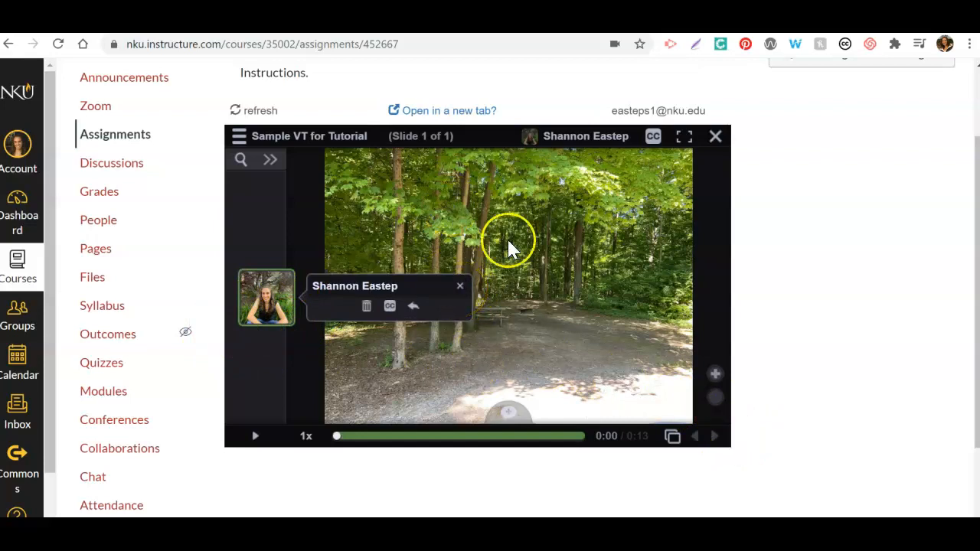
{"action": "left_click", "coordinate": [714, 135]}
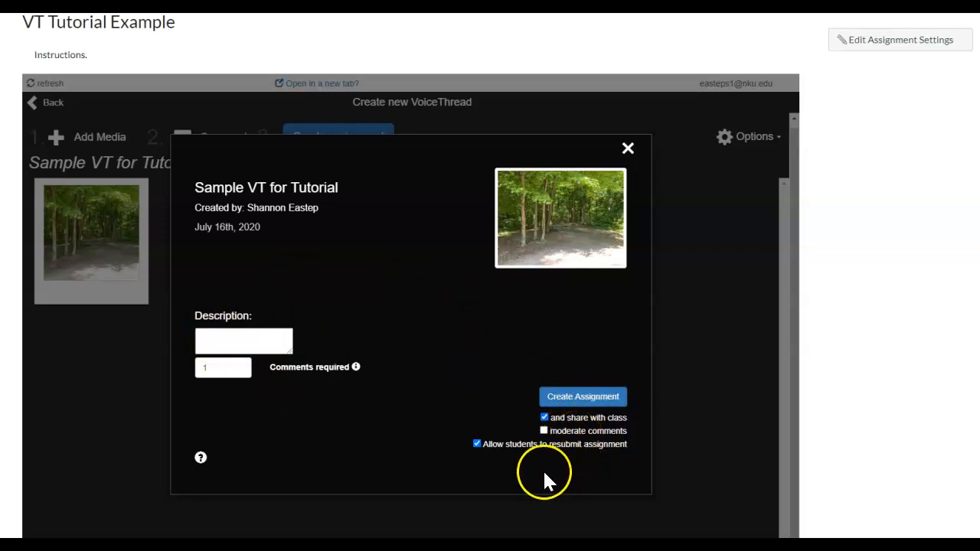
- Create the VoiceThread assignment with 1 required comment, class sharing and resubmission allowed, and publish VT Tutorial Example in the course's assignment list
{"action": "left_click", "coordinate": [575, 403]}
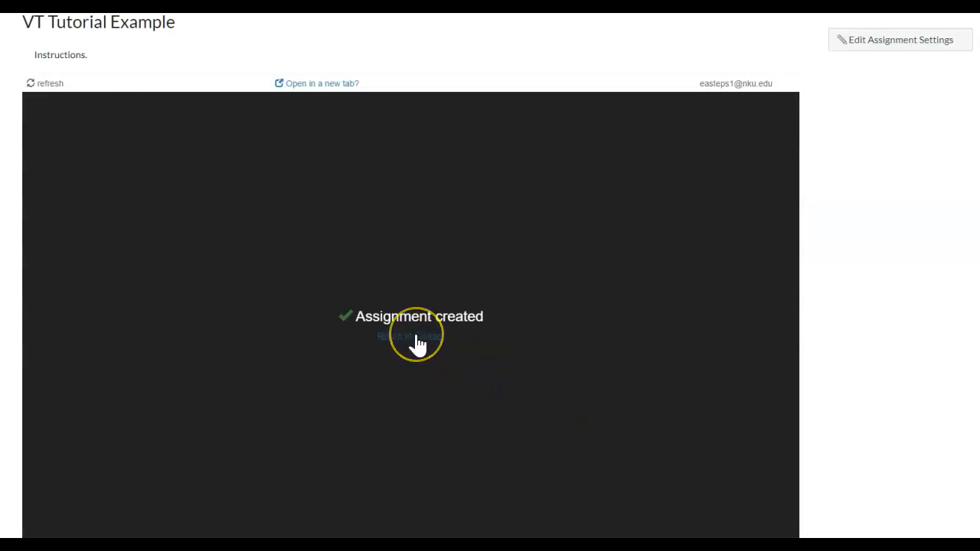
{"action": "scroll", "coordinate": [490, 276], "scroll_direction": "down", "scroll_amount": 4}
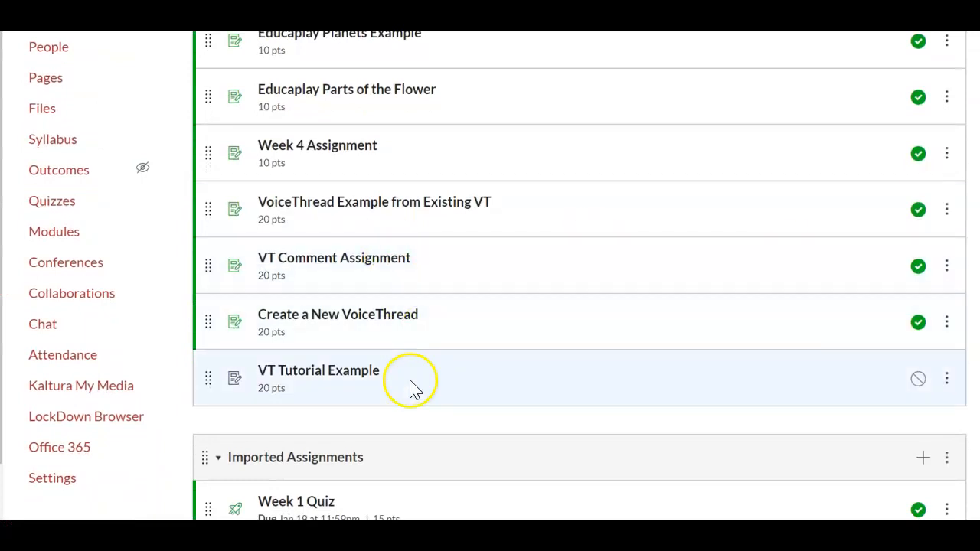
{"action": "left_click", "coordinate": [916, 383]}
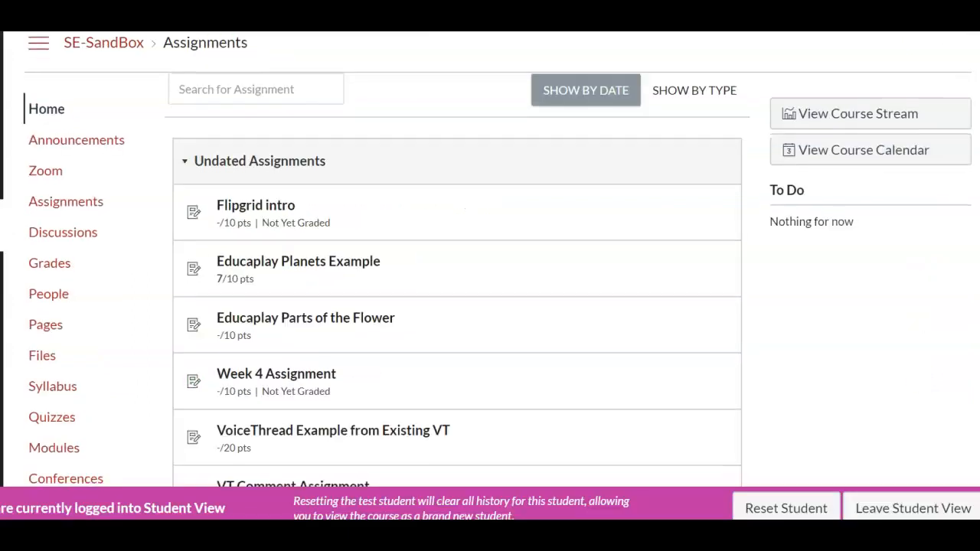
- Open the VT Tutorial Example assignment in Student View and submit an email address for VoiceThread access
{"action": "scroll", "coordinate": [489, 260], "scroll_direction": "down", "scroll_amount": 3}
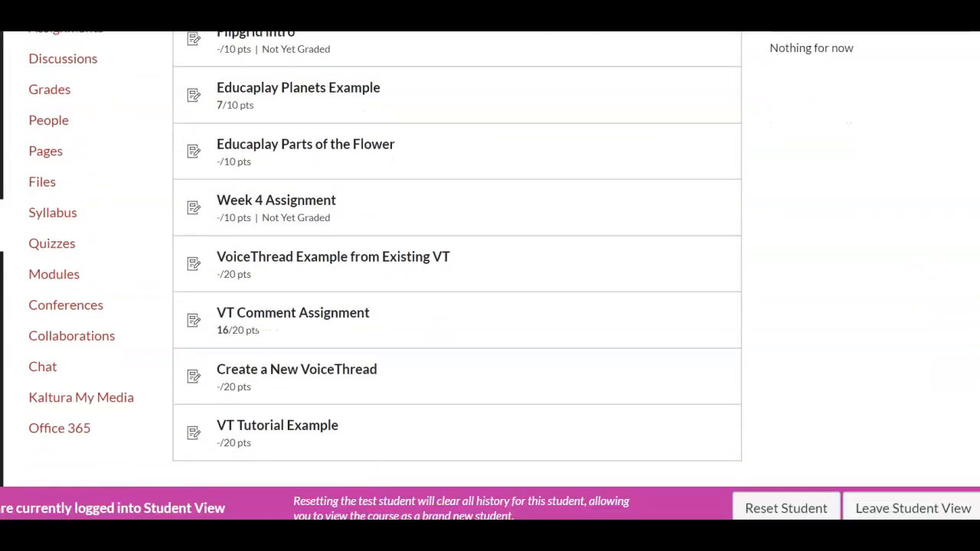
{"action": "scroll", "coordinate": [490, 260], "scroll_direction": "down", "scroll_amount": 2}
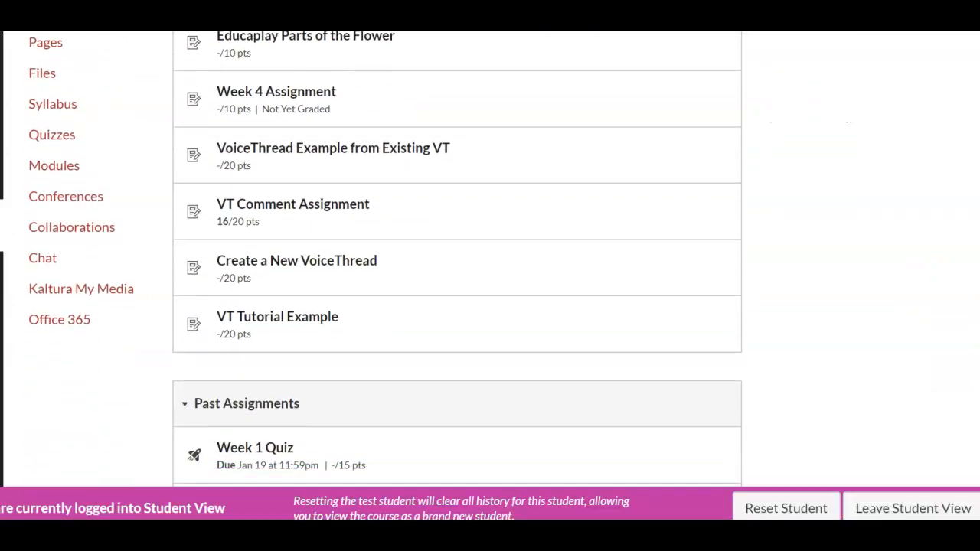
{"action": "left_click", "coordinate": [306, 325]}
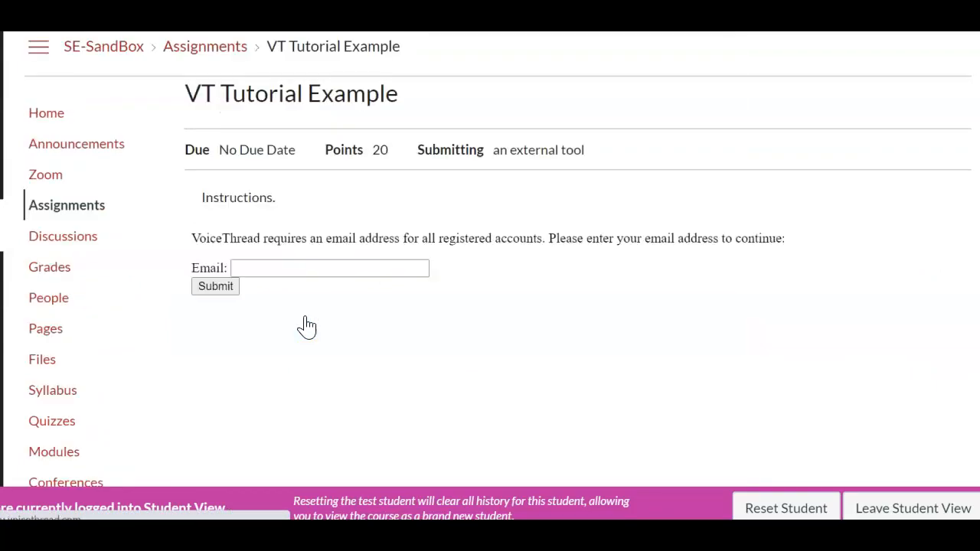
{"action": "left_click", "coordinate": [285, 269]}
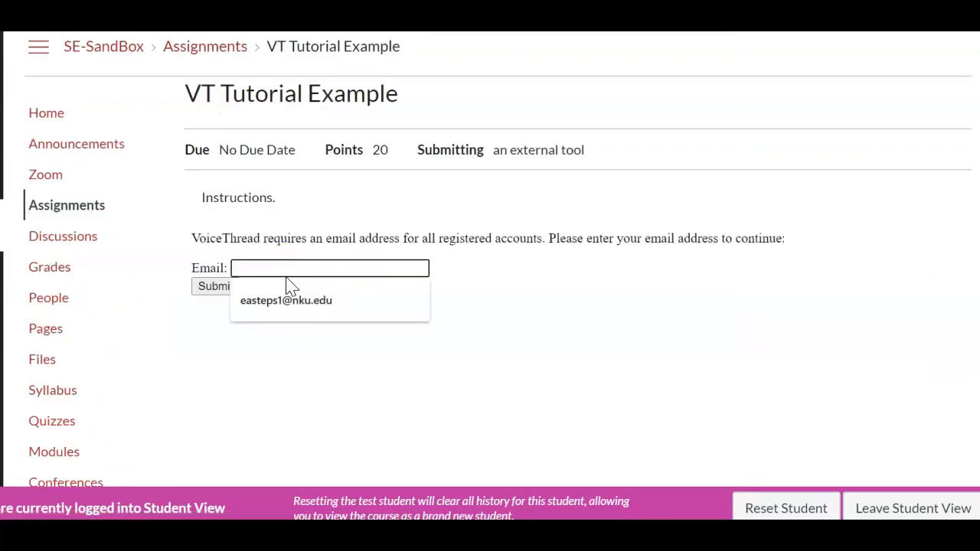
{"action": "left_click", "coordinate": [288, 300]}
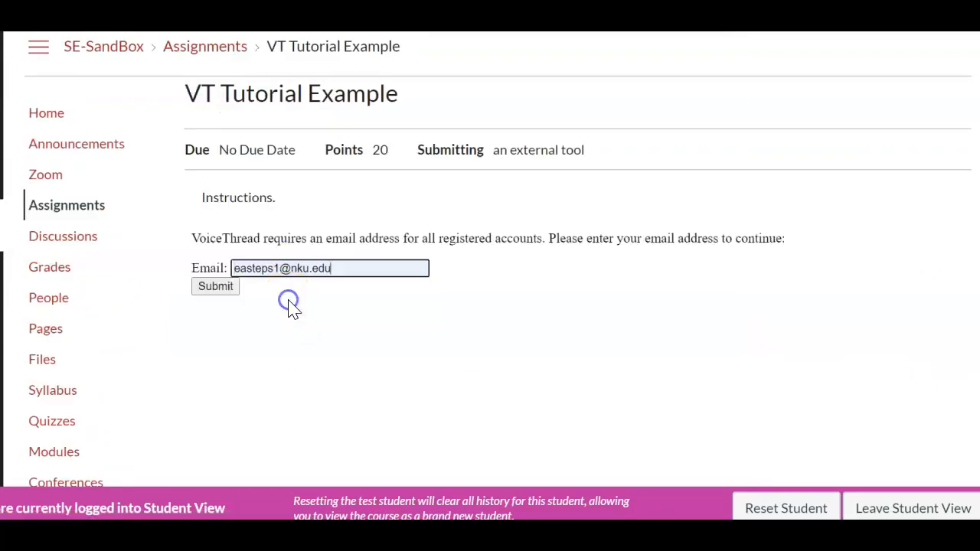
{"action": "left_click", "coordinate": [220, 286]}
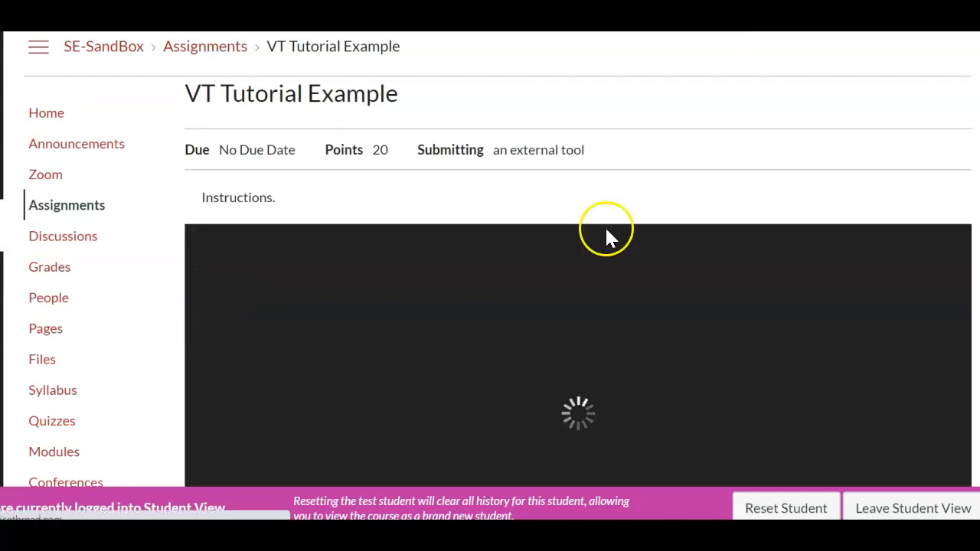
- Close the playing comment, add and save the text comment "Assignment Comment" on the Sample VT for Tutorial slide
{"action": "scroll", "coordinate": [497, 262], "scroll_direction": "down", "scroll_amount": 2}
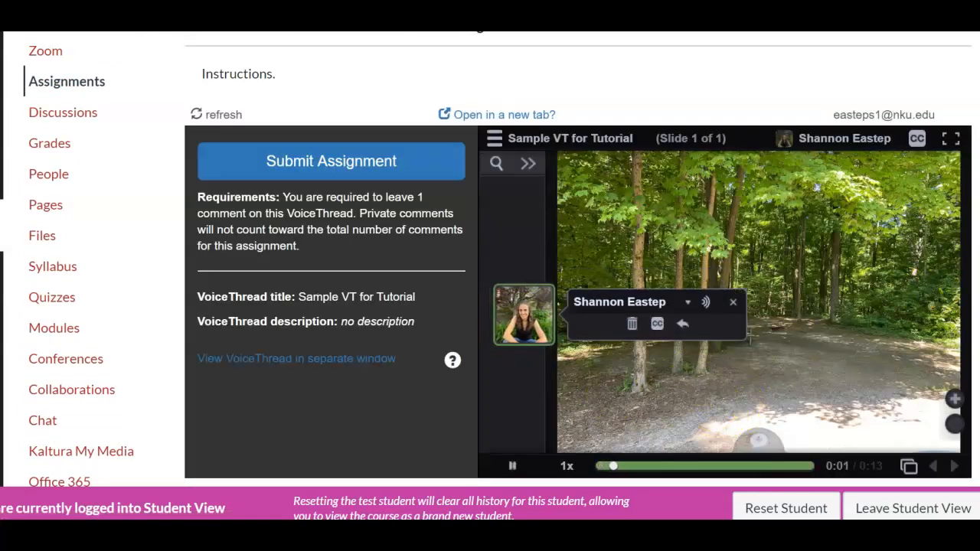
{"action": "left_click", "coordinate": [731, 304]}
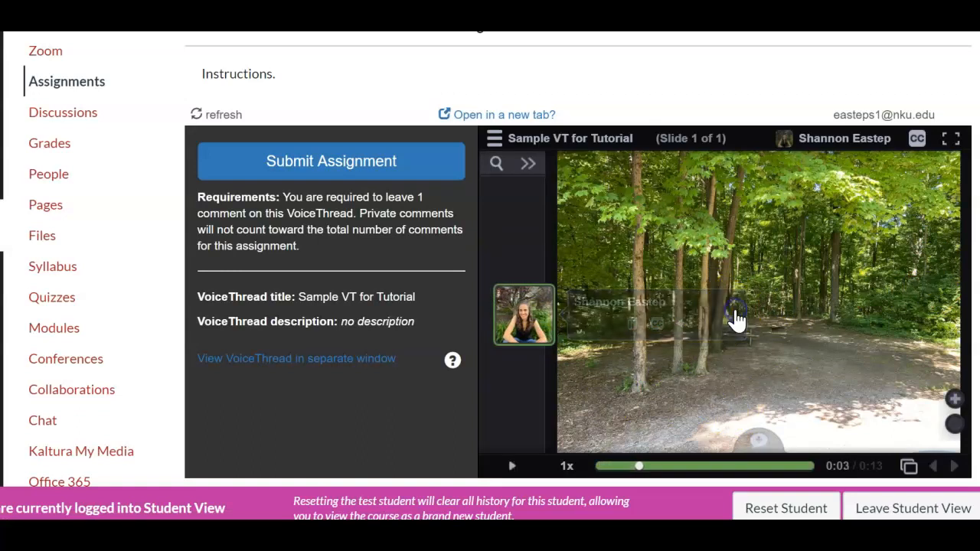
{"action": "left_click", "coordinate": [762, 444]}
{"action": "left_click", "coordinate": [701, 436]}
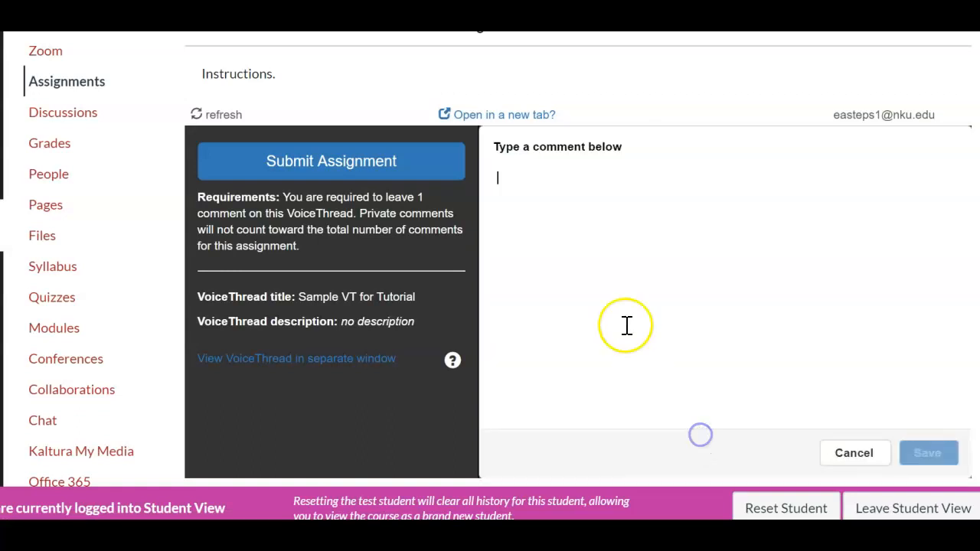
{"action": "type", "text": "Assignmen"}
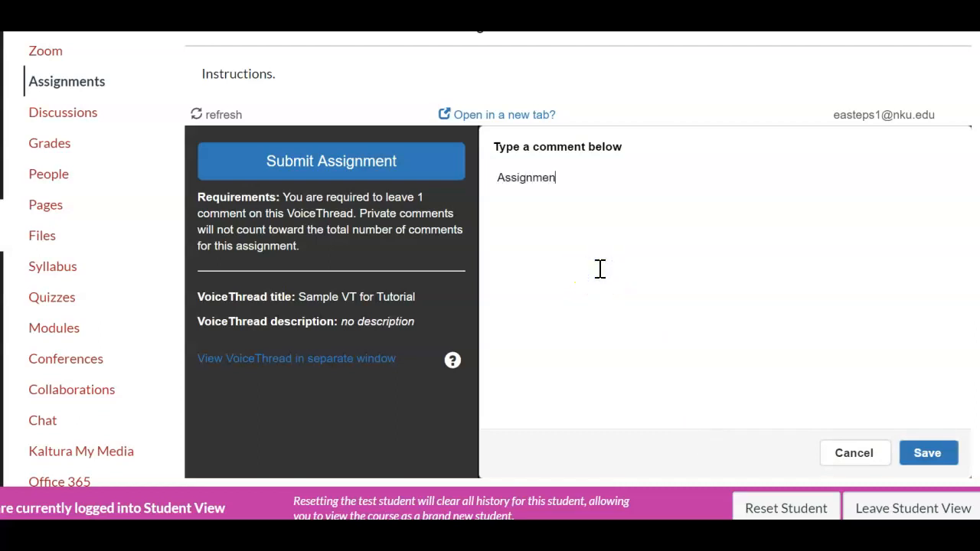
{"action": "type", "text": "t Comment"}
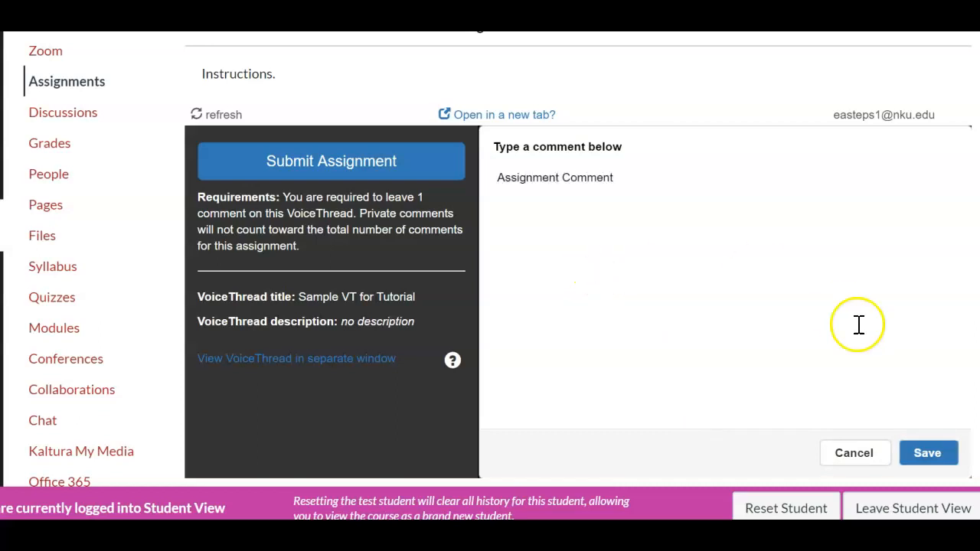
{"action": "left_click", "coordinate": [925, 453]}
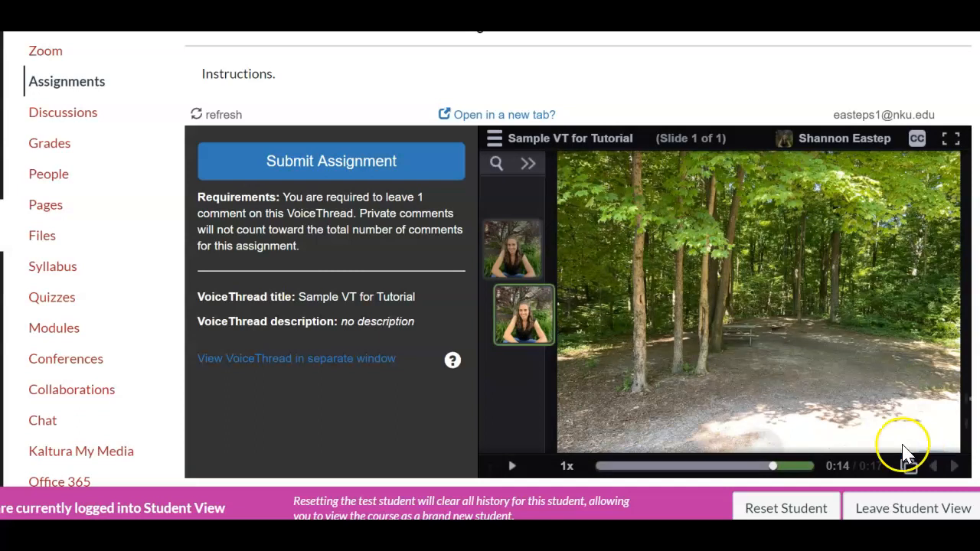
{"action": "left_click", "coordinate": [521, 315]}
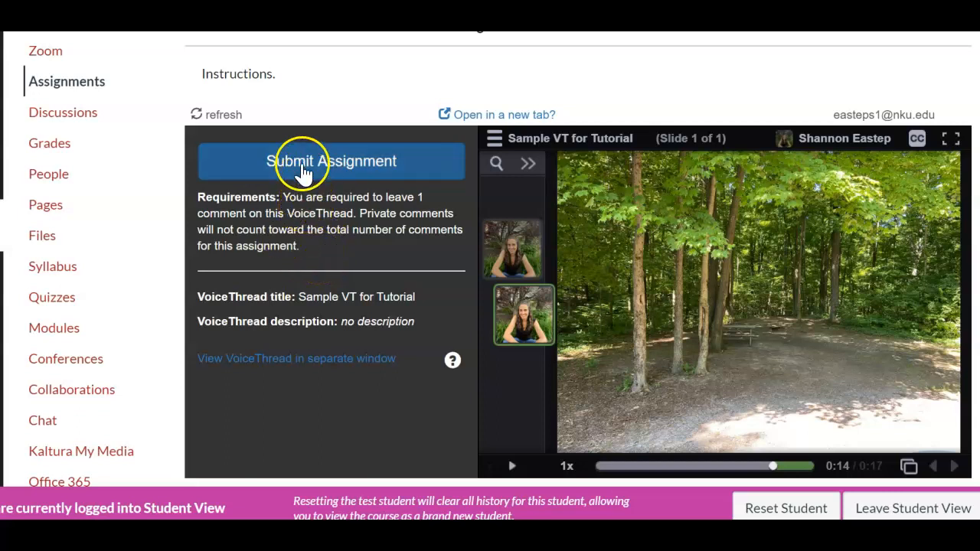
{"action": "mouse_move", "coordinate": [615, 376]}
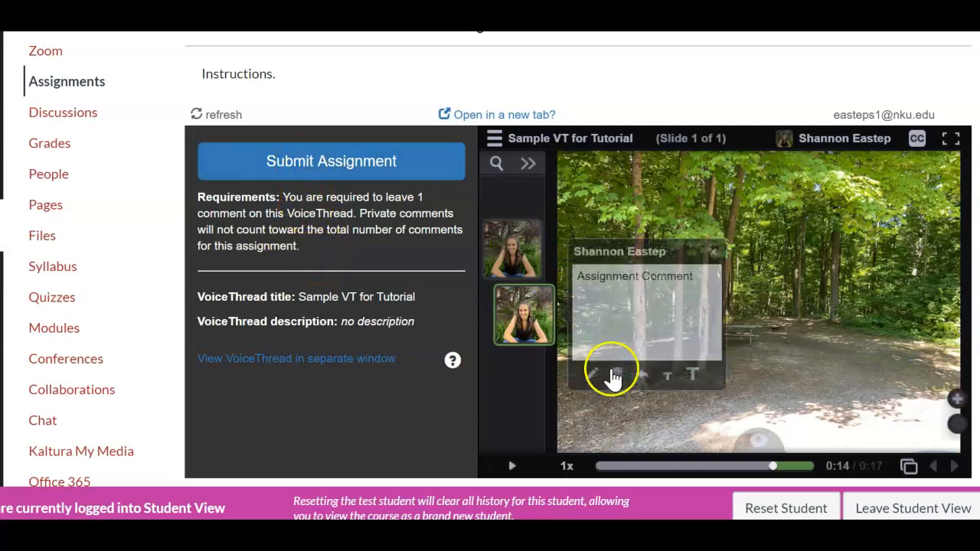
- Submit the VoiceThread comment assignment as the test student and open VT Tutorial Example from the instructor's assignment list
{"action": "left_click", "coordinate": [312, 157]}
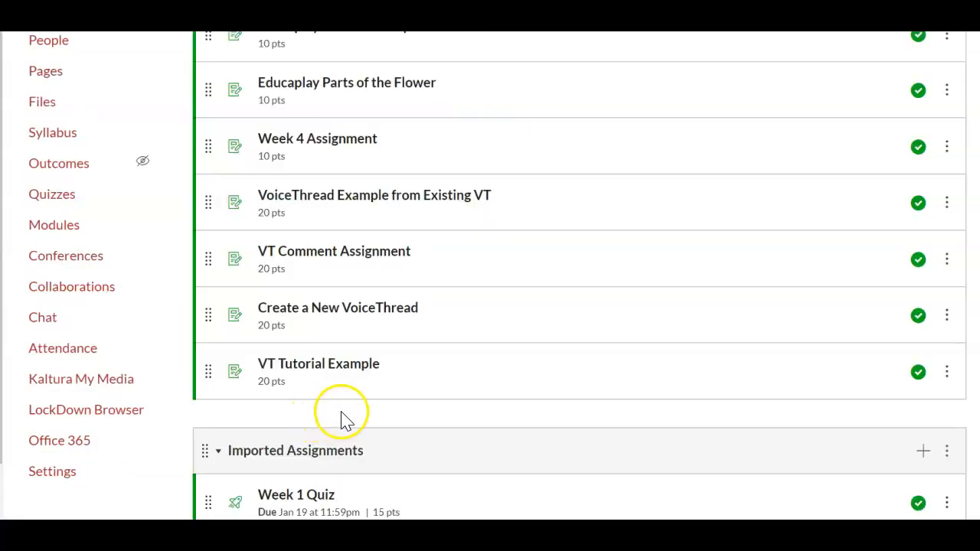
{"action": "left_click", "coordinate": [341, 371]}
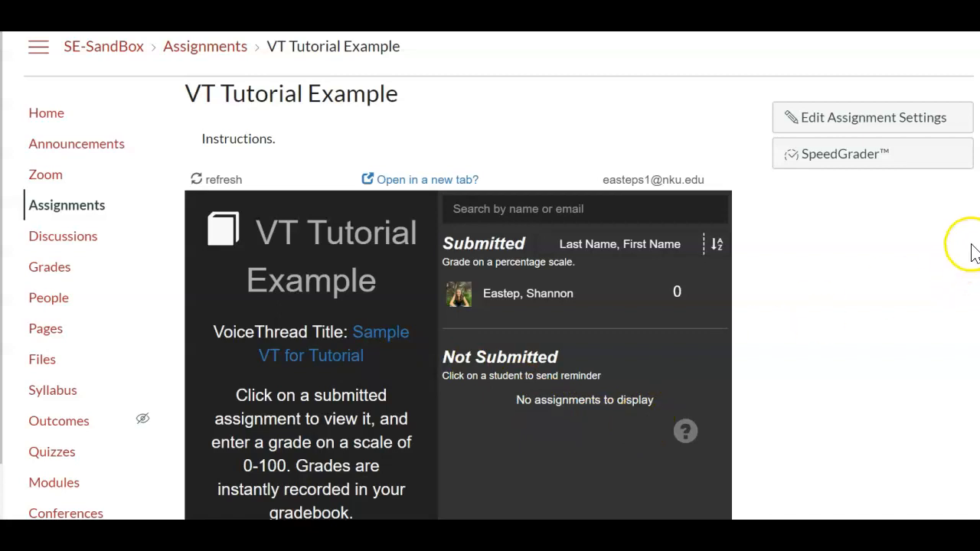
{"action": "scroll", "coordinate": [498, 276], "scroll_direction": "down", "scroll_amount": 2}
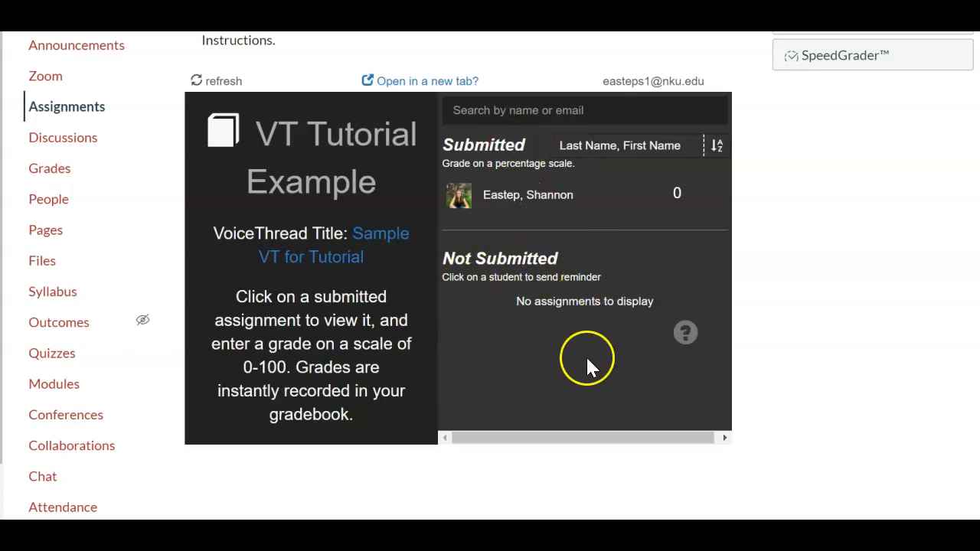
- Open the student's submitted VoiceThread comments and record a grade of 80 percent
{"action": "left_click", "coordinate": [507, 209]}
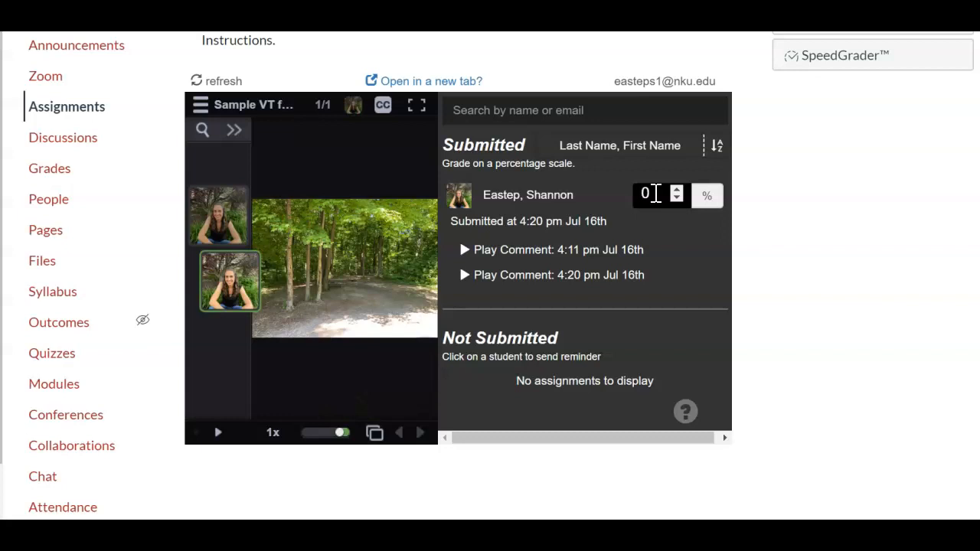
{"action": "left_click", "coordinate": [701, 194]}
{"action": "double_click", "coordinate": [661, 193]}
{"action": "left_click", "coordinate": [679, 246]}
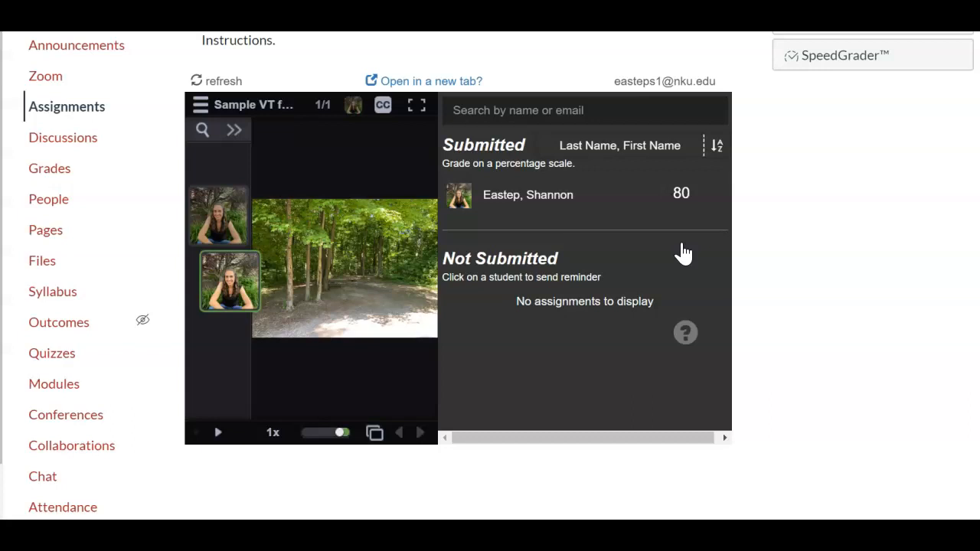
- Open the course gradebook and check the Test Student's score in the VT Tutorial Example column
{"action": "scroll", "coordinate": [489, 276], "scroll_direction": "up", "scroll_amount": 1}
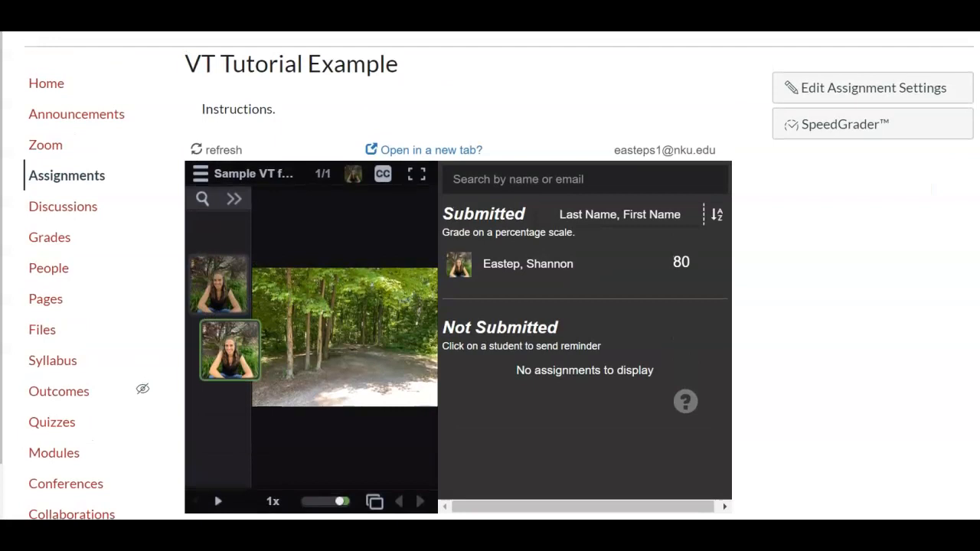
{"action": "scroll", "coordinate": [490, 276], "scroll_direction": "up", "scroll_amount": 1}
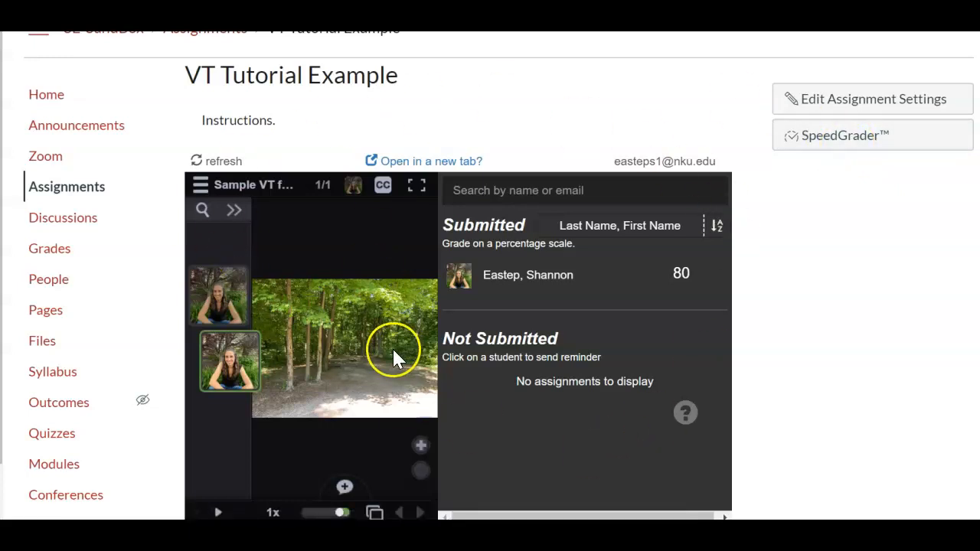
{"action": "left_click", "coordinate": [222, 354]}
{"action": "left_click", "coordinate": [40, 255]}
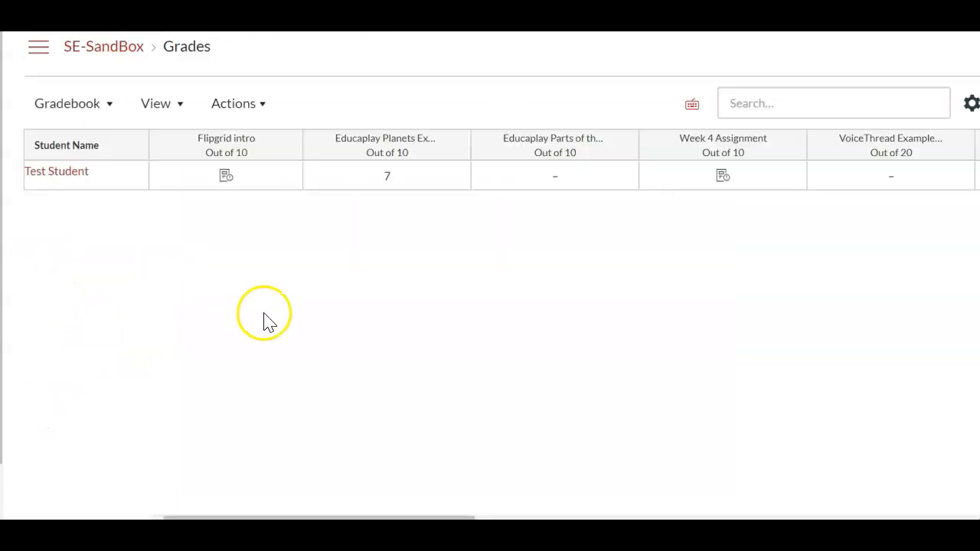
{"action": "left_click_drag", "start_coordinate": [291, 517], "coordinate": [596, 517]}
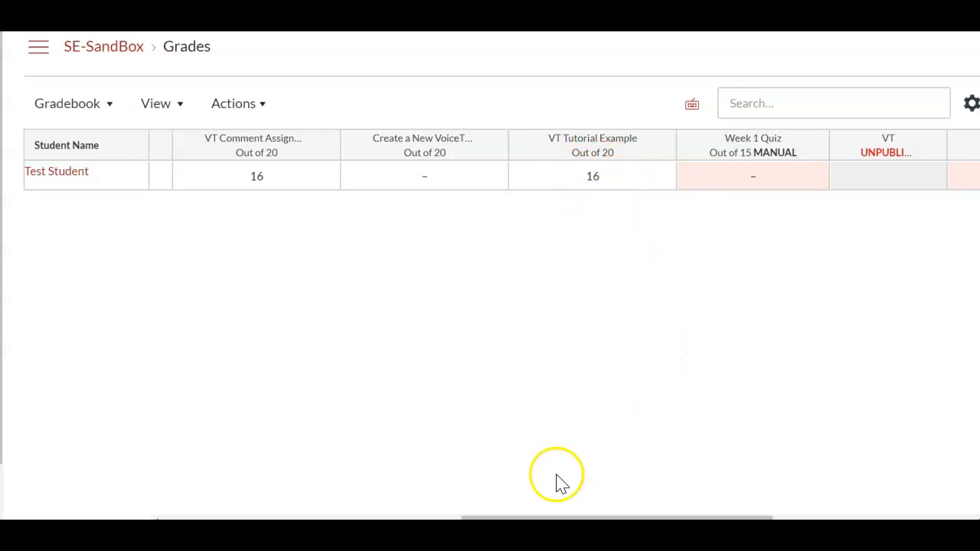
{"action": "left_click_drag", "start_coordinate": [542, 519], "coordinate": [111, 499]}
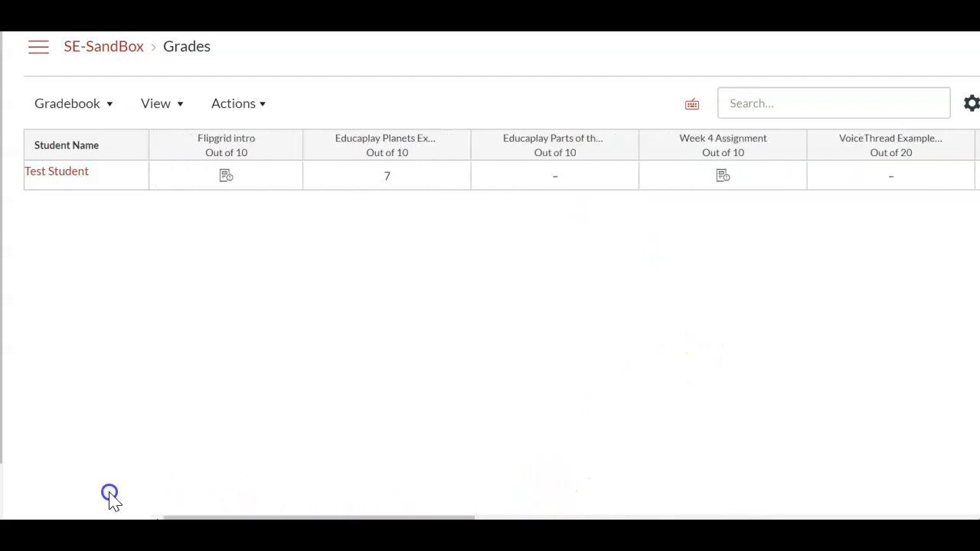
- Return to the course home page, switch to the VoiceThread home page and show the options for Sample VT for Tutorial
{"action": "left_click", "coordinate": [106, 48]}
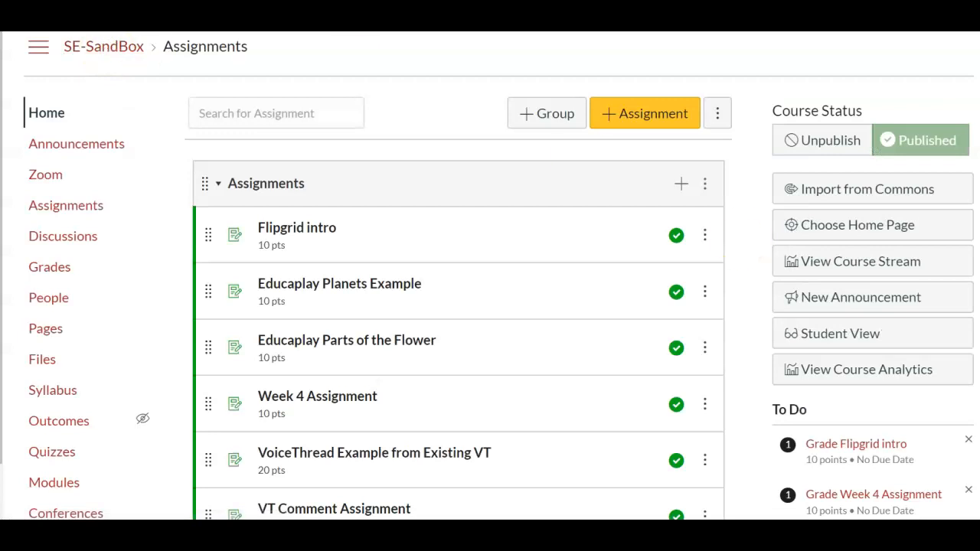
{"action": "scroll", "coordinate": [499, 280], "scroll_direction": "down", "scroll_amount": 1}
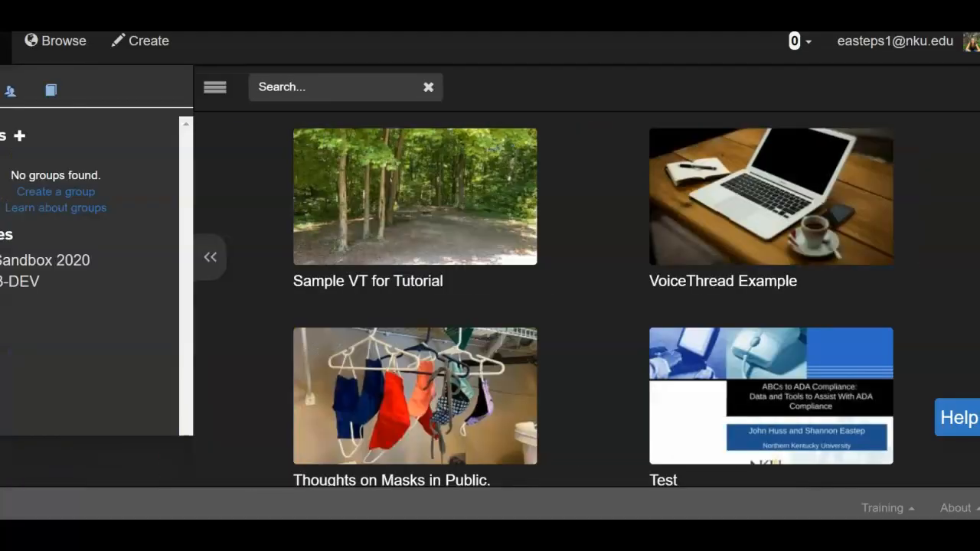
{"action": "mouse_move", "coordinate": [521, 248]}
{"action": "mouse_move", "coordinate": [505, 231]}
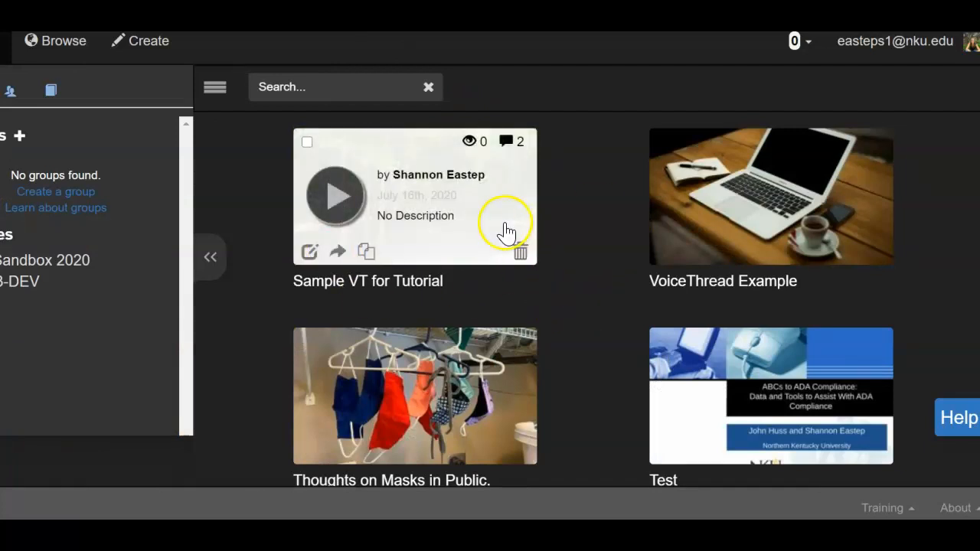